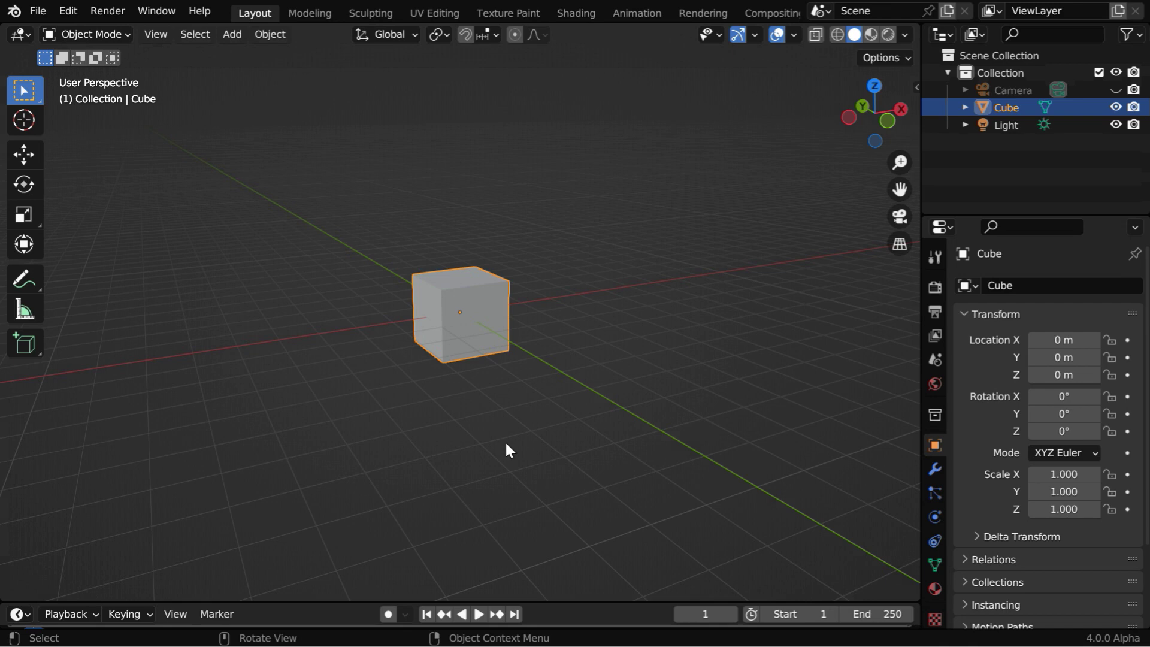
Delete the default cube and confirm in Preferences that Add Mesh: Extra Objects is enabled.
key("x")
left_click(440, 337)
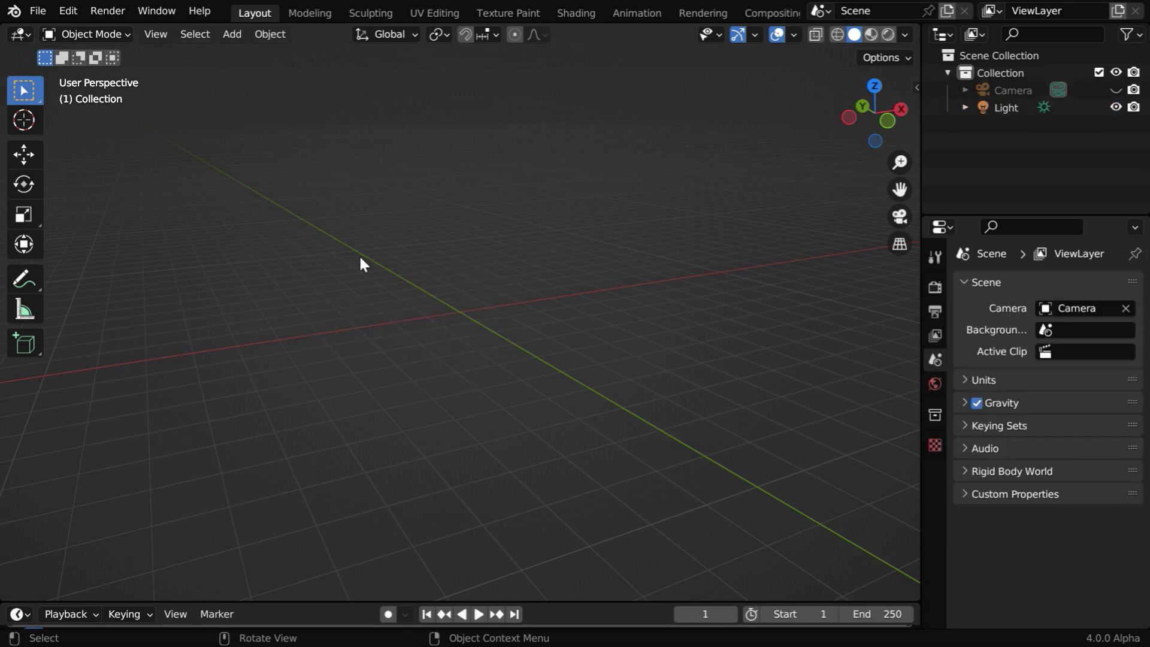
left_click(235, 36)
mouse_move(336, 55)
mouse_move(451, 372)
left_click(72, 15)
left_click(106, 254)
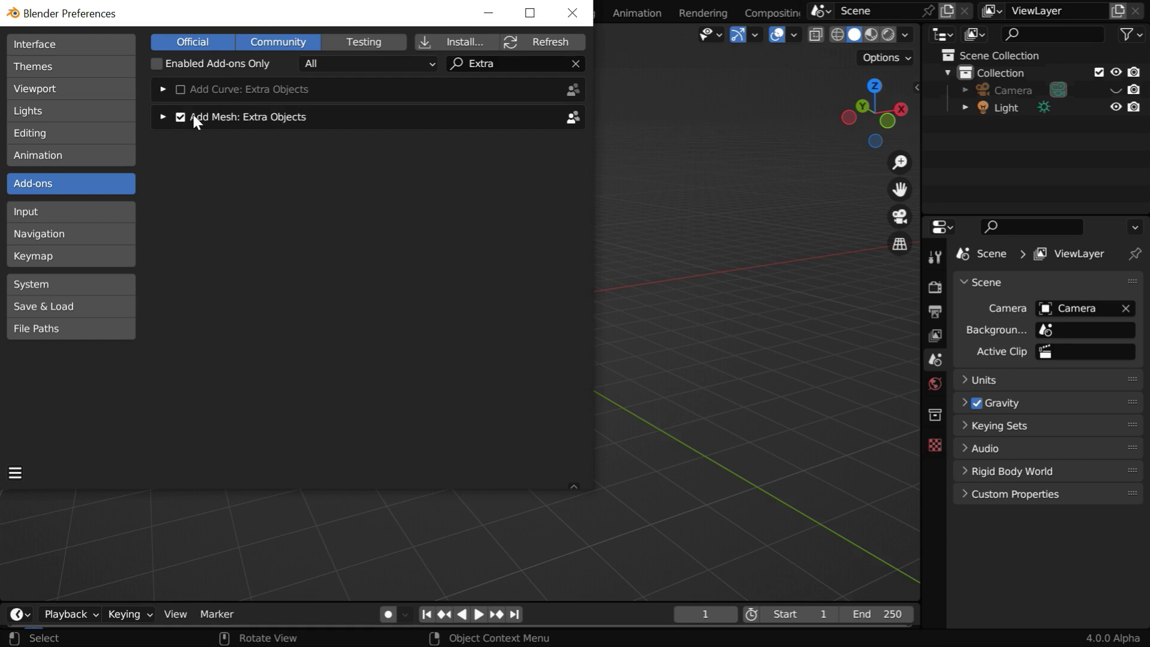
Add a Gear mesh from Add > Mesh > Gears at the origin and view it from the top.
left_click(566, 17)
left_click(231, 35)
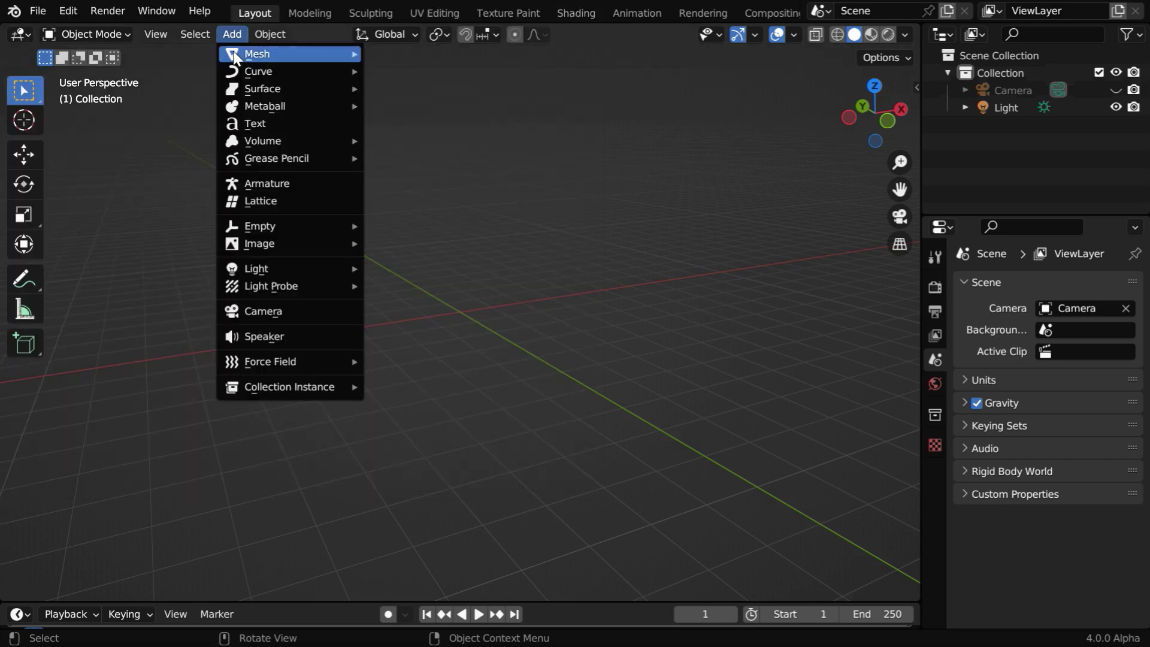
mouse_move(264, 54)
mouse_move(440, 372)
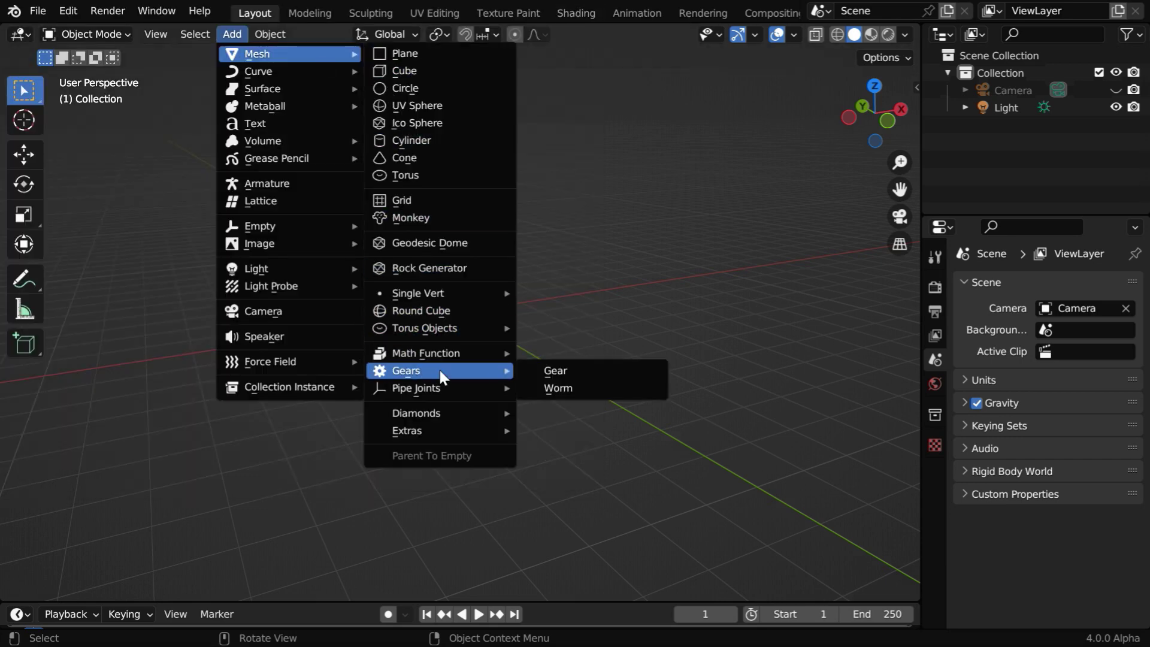
left_click(551, 371)
middle_click_drag(539, 350, 495, 466)
scroll(495, 466, "up", 3)
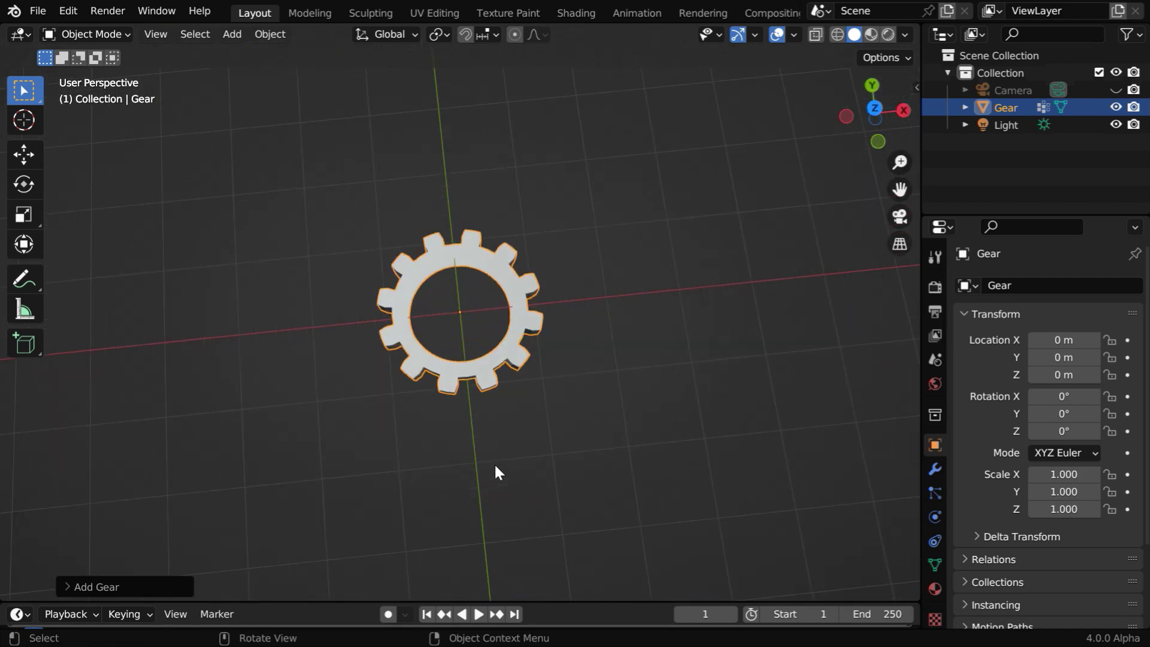
key("KP_7")
scroll(494, 462, "up", 3)
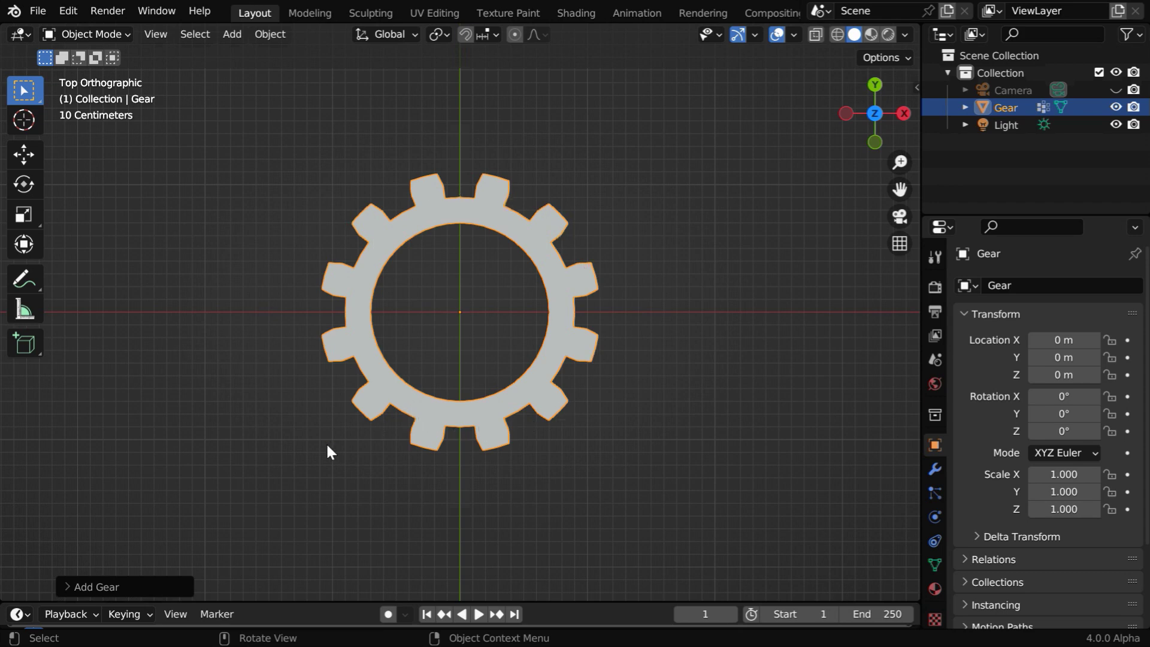
Set the new gear's Number of Teeth to 15, then switch to the browser calculator.
left_click(65, 586)
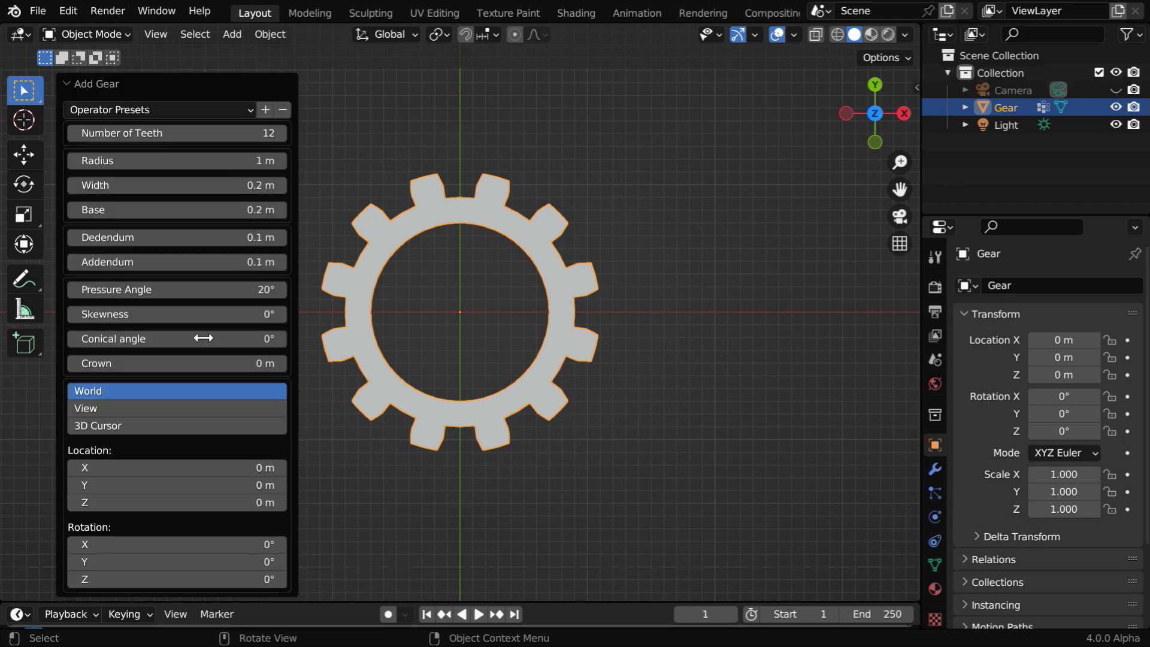
left_click(205, 136)
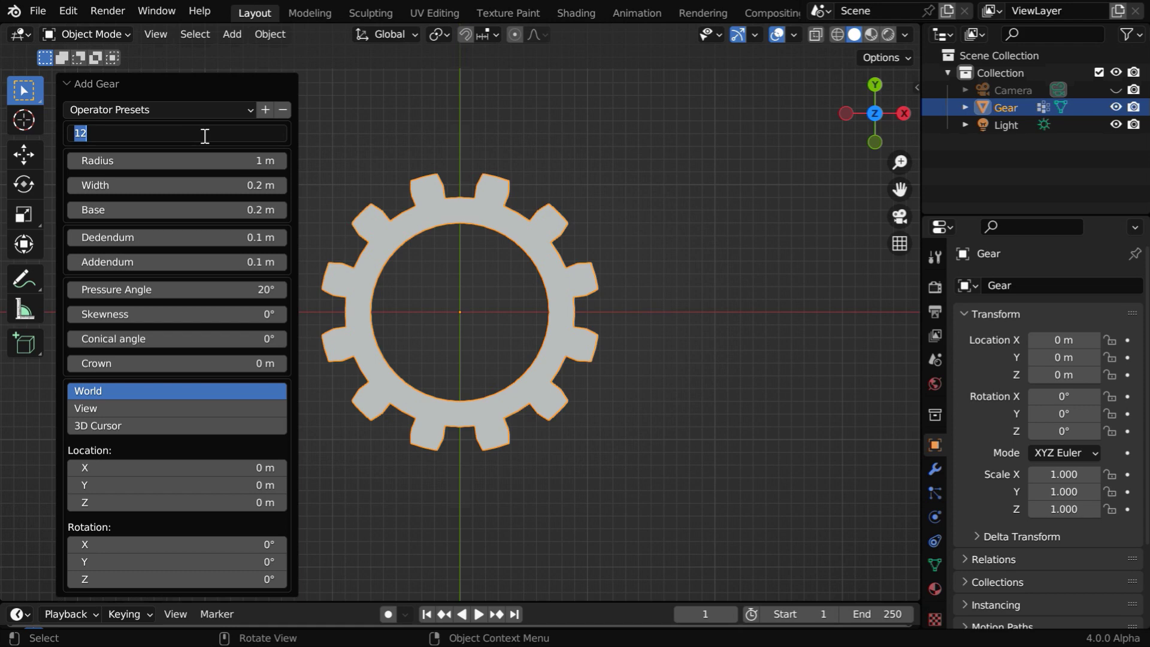
type("15")
key("Return")
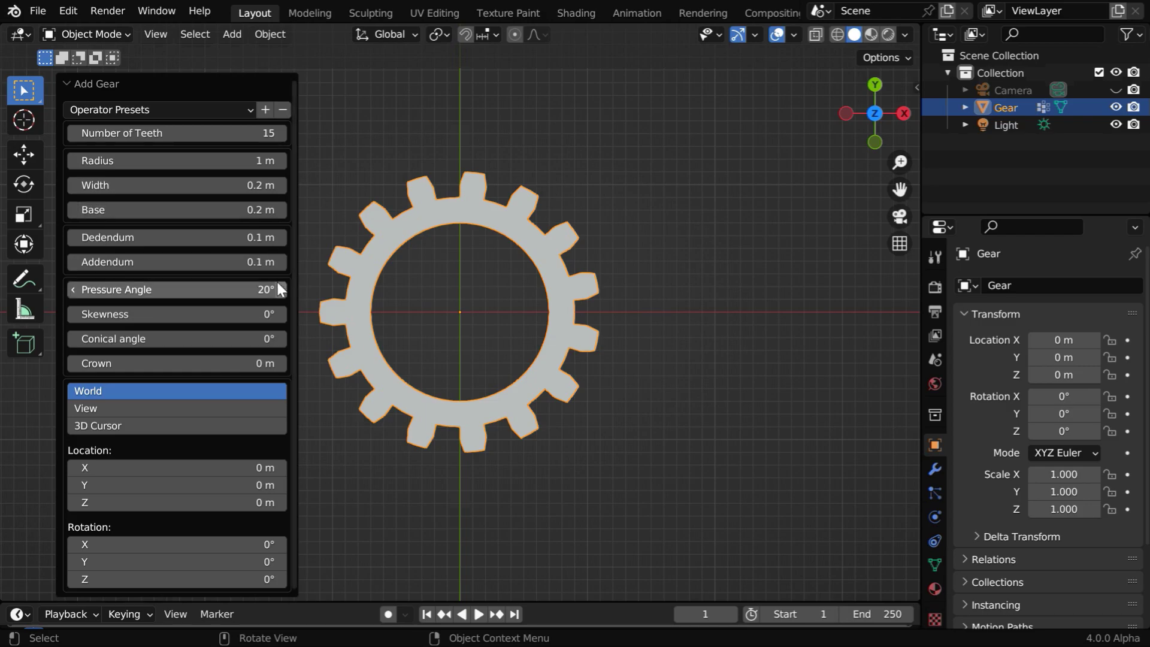
key("alt+Tab")
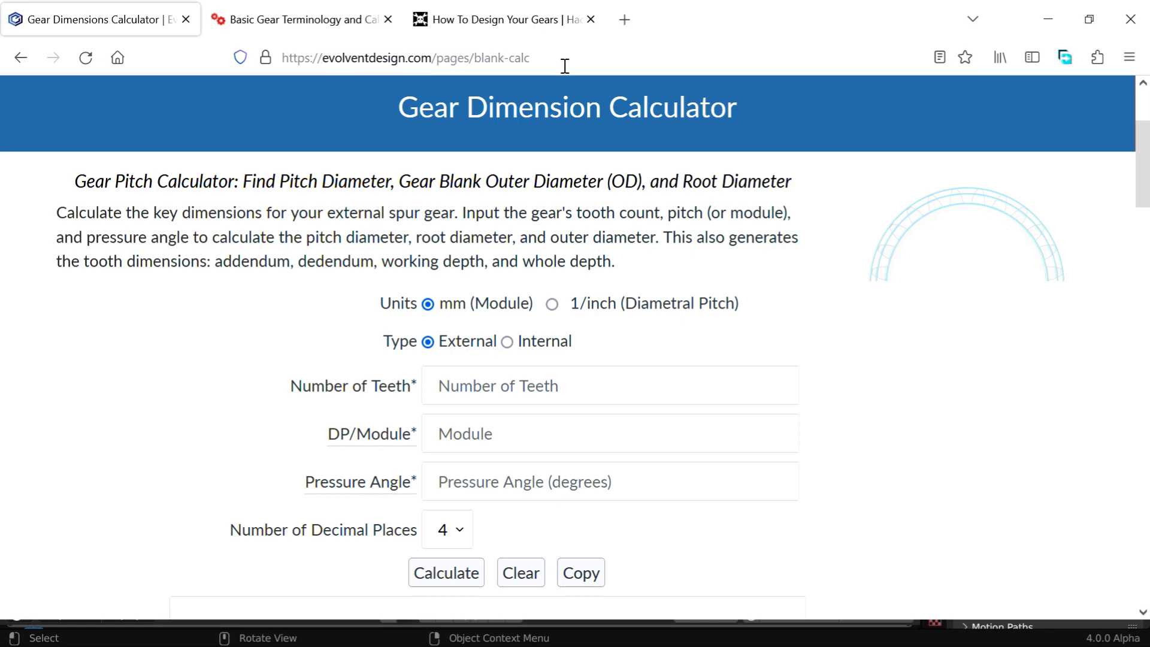
Enter 15 teeth in the calculator and open the How To Design Your Gears article.
left_click(483, 392)
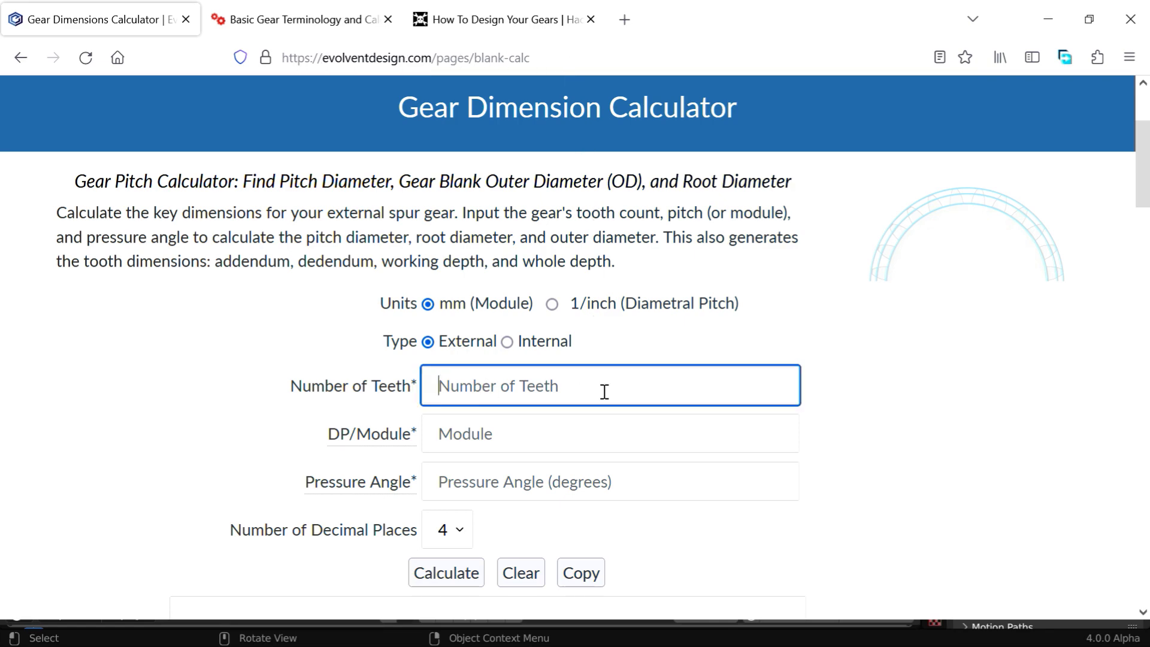
type("15")
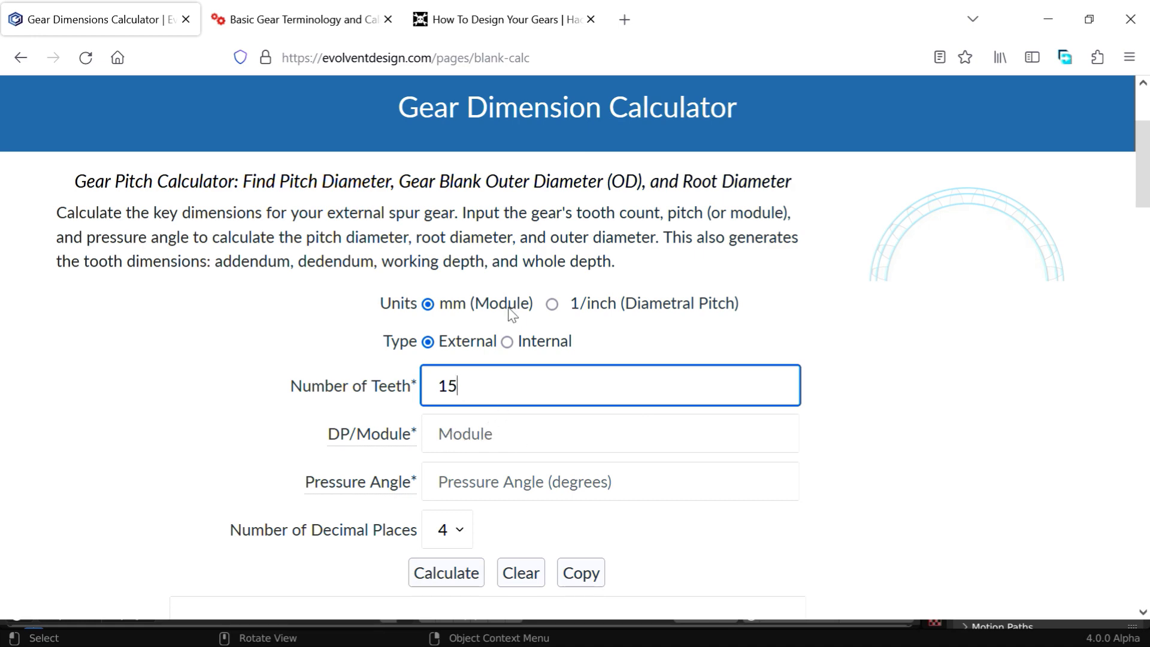
left_click(508, 5)
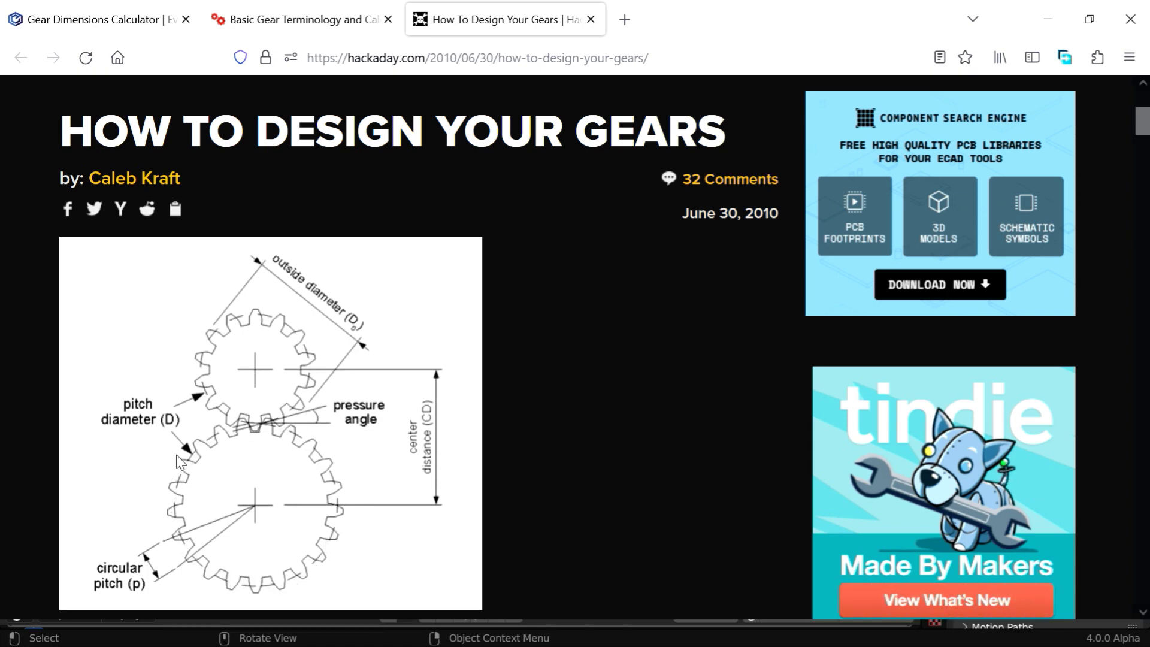
Review the Basic Gear Terminology page's root diameter formula df = d - 2.5 m.
left_click(329, 26)
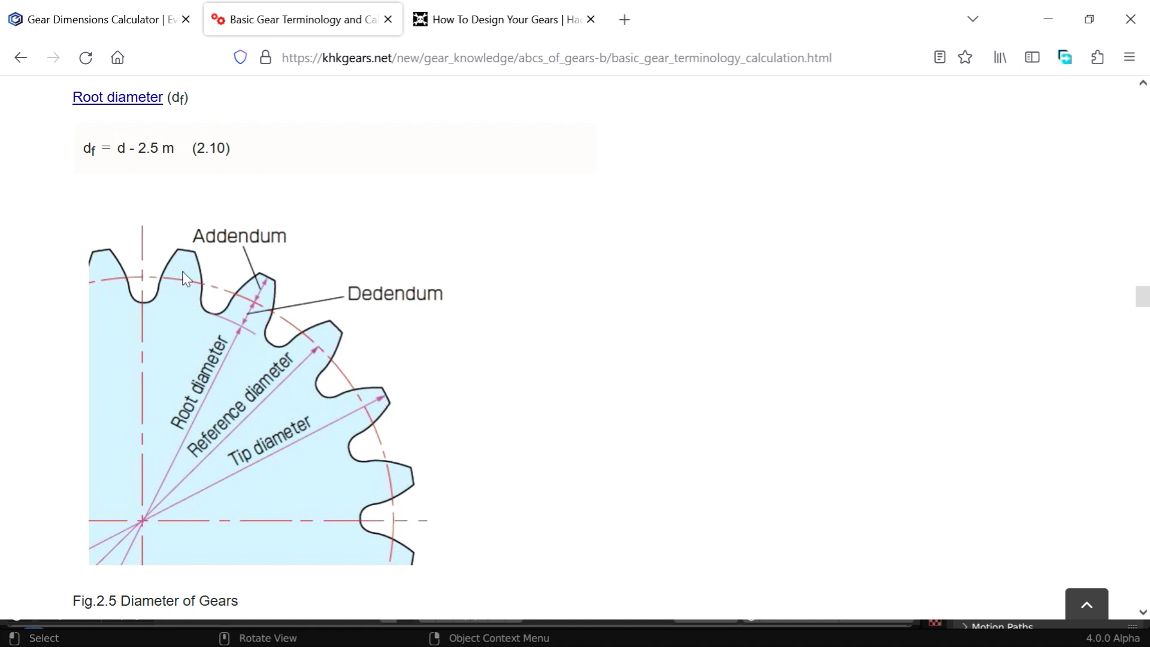
Calculate gear dimensions for module 2 and a 20° pressure angle.
left_click(143, 9)
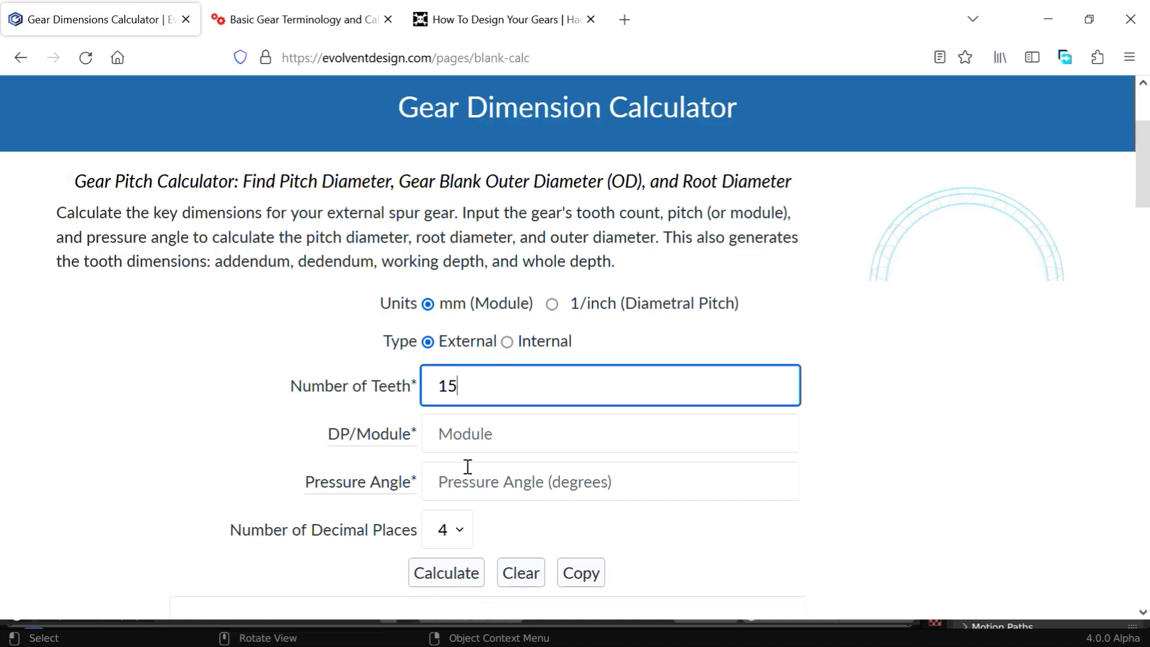
left_click(536, 432)
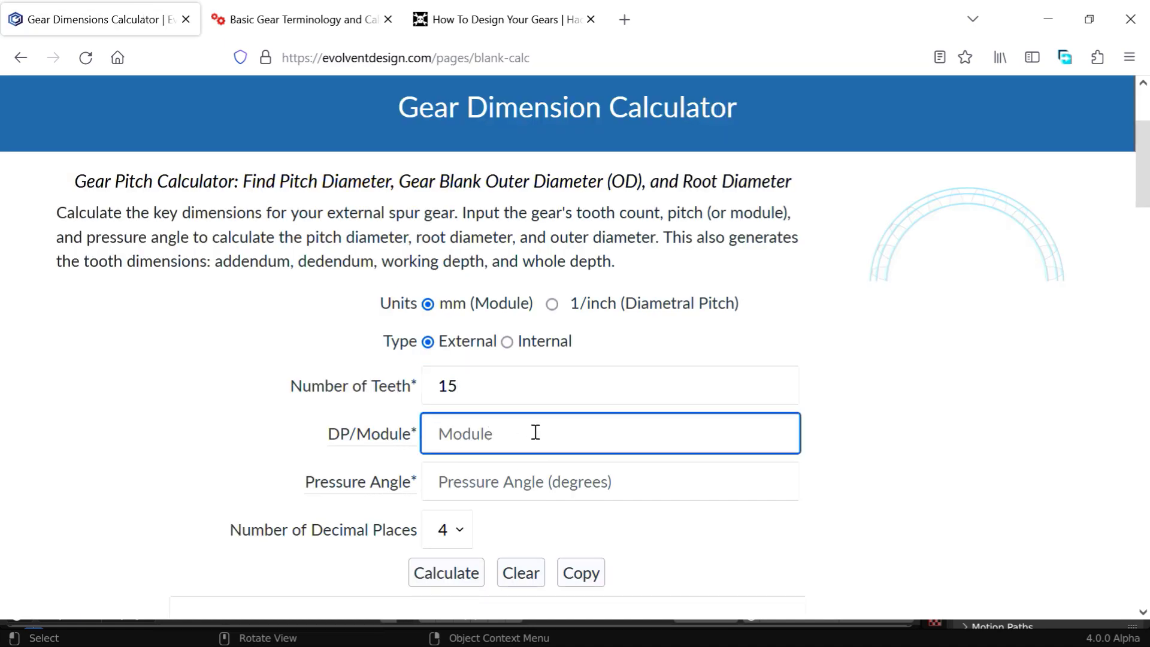
type("2")
left_click(613, 480)
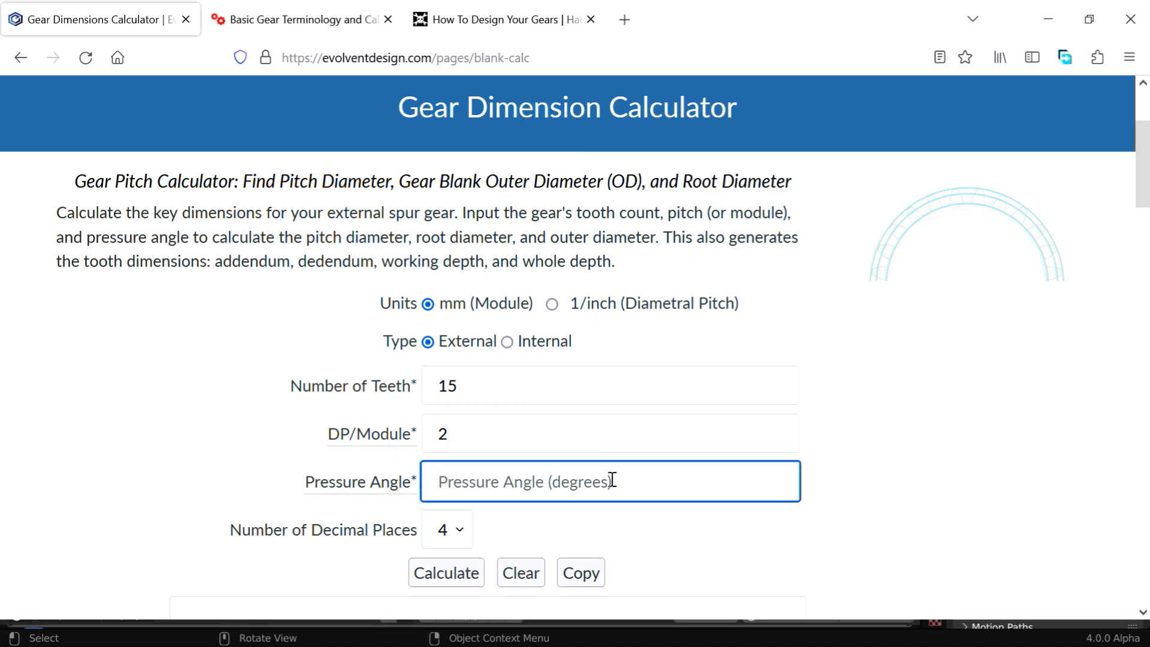
type("20")
left_click(455, 573)
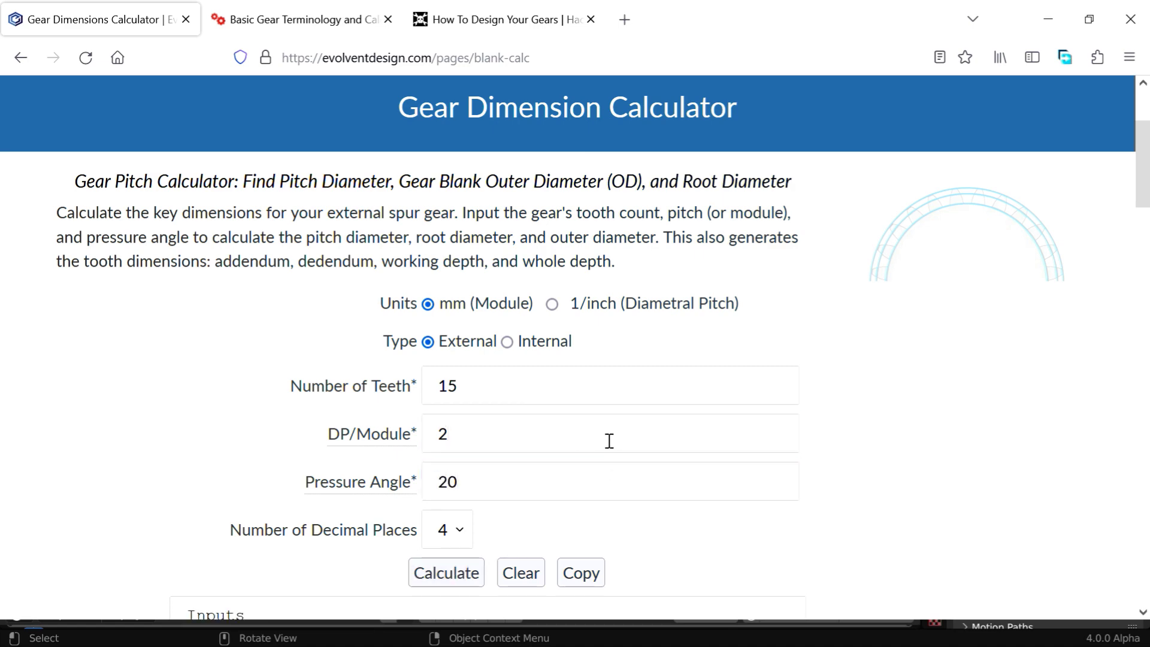
Highlight the pitch diameter through dedendum results (30 mm pitch, 25 mm root), then return to Blender.
scroll(610, 441, "down", 8)
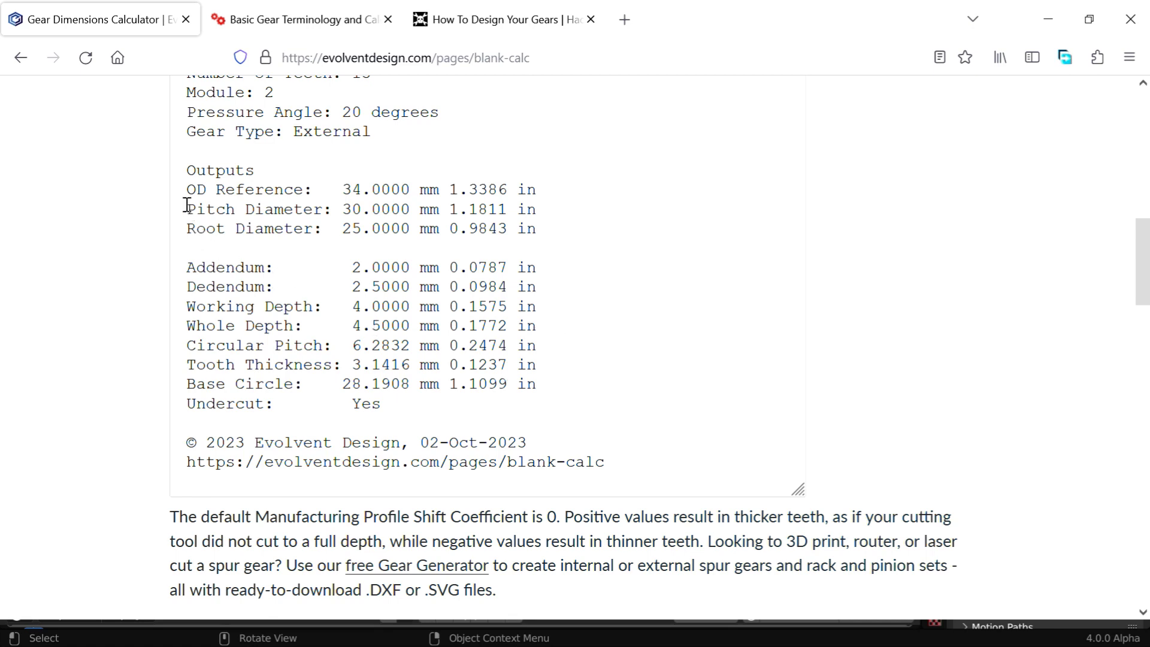
left_click_drag(187, 207, 591, 280)
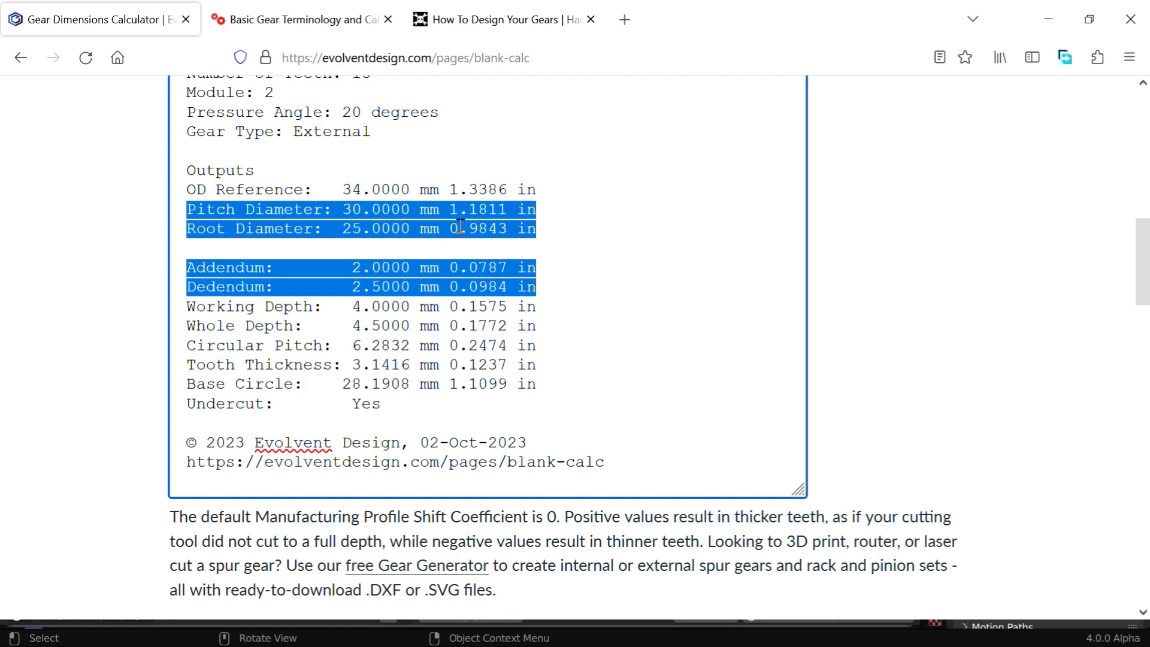
key("alt+Tab")
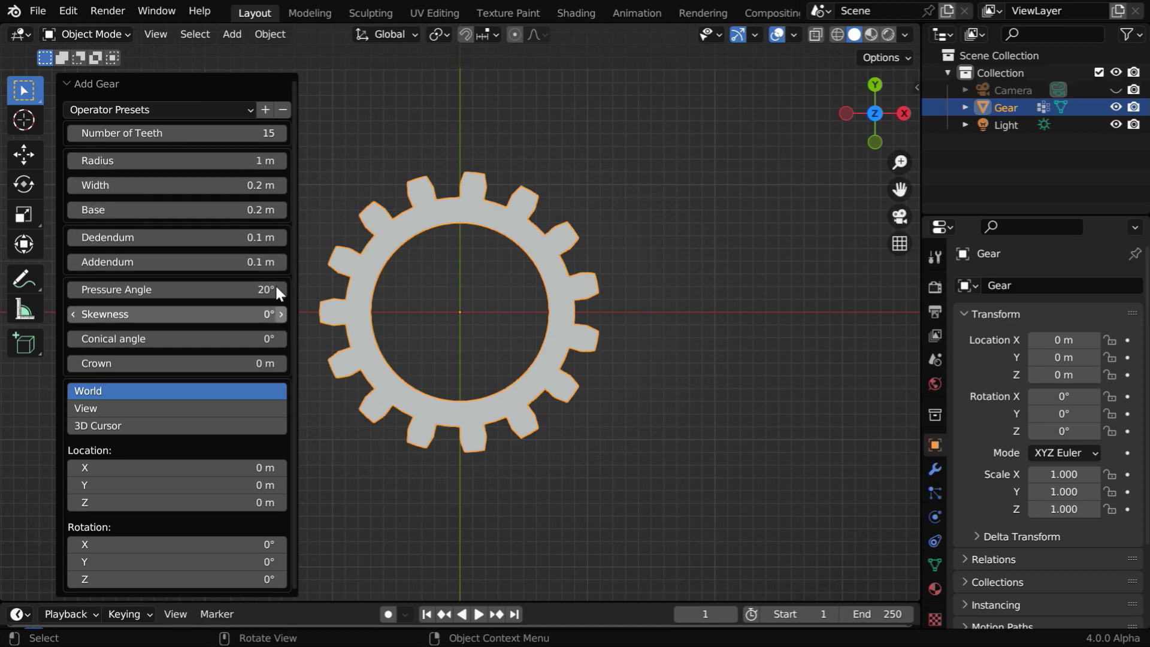
Set the gear's radius to 0.25 m, dedendum to 0.025 m and addendum to 0.02 m.
key("alt+Tab")
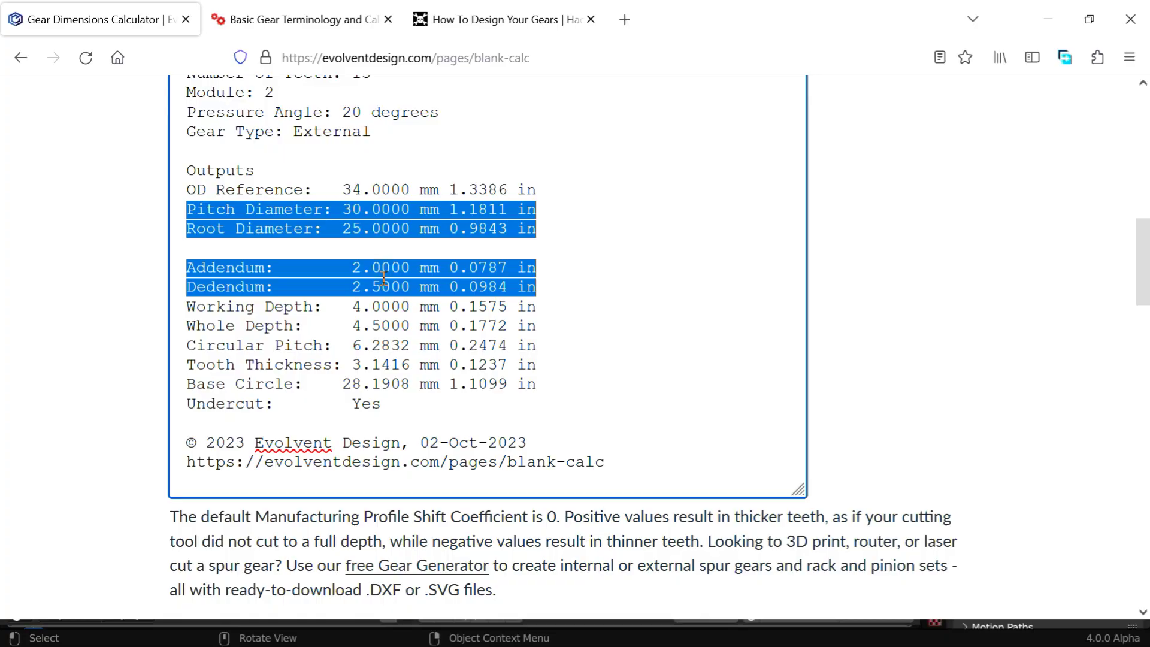
key("alt+Tab")
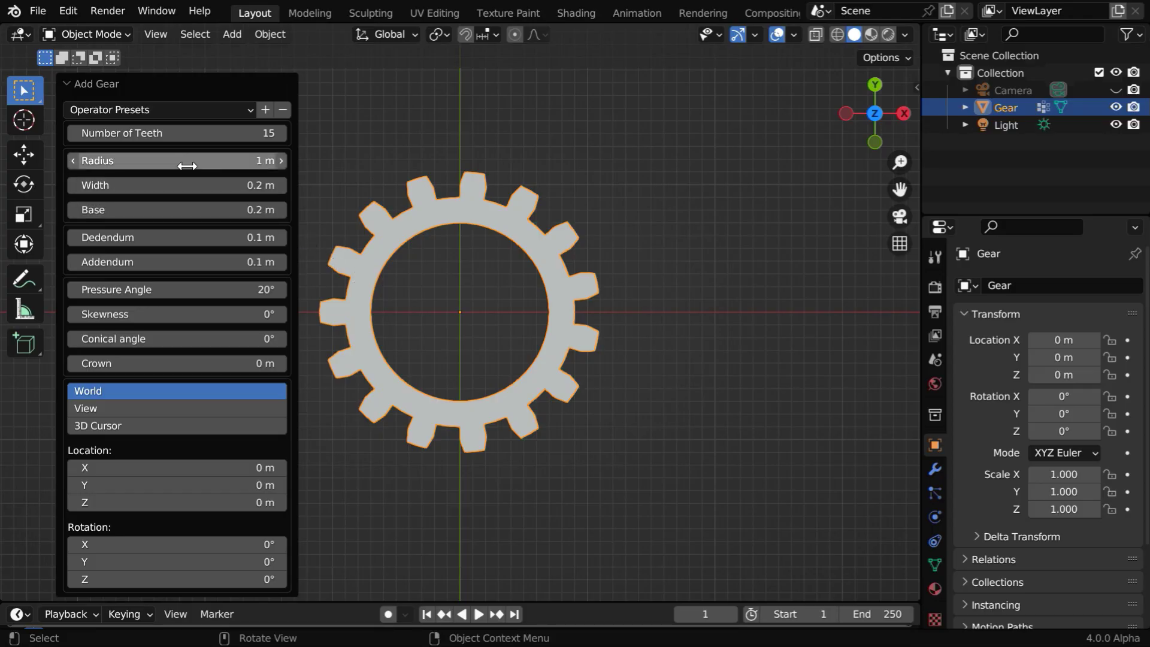
left_click(231, 163)
key("BackSpace")
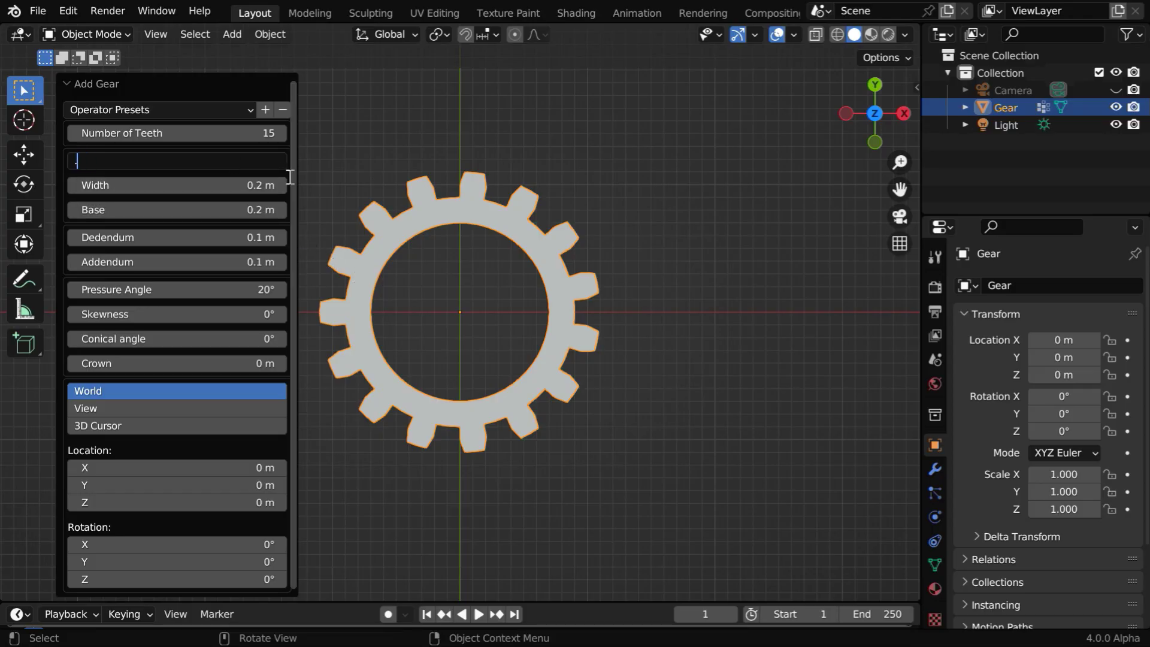
type(".25")
key("Return")
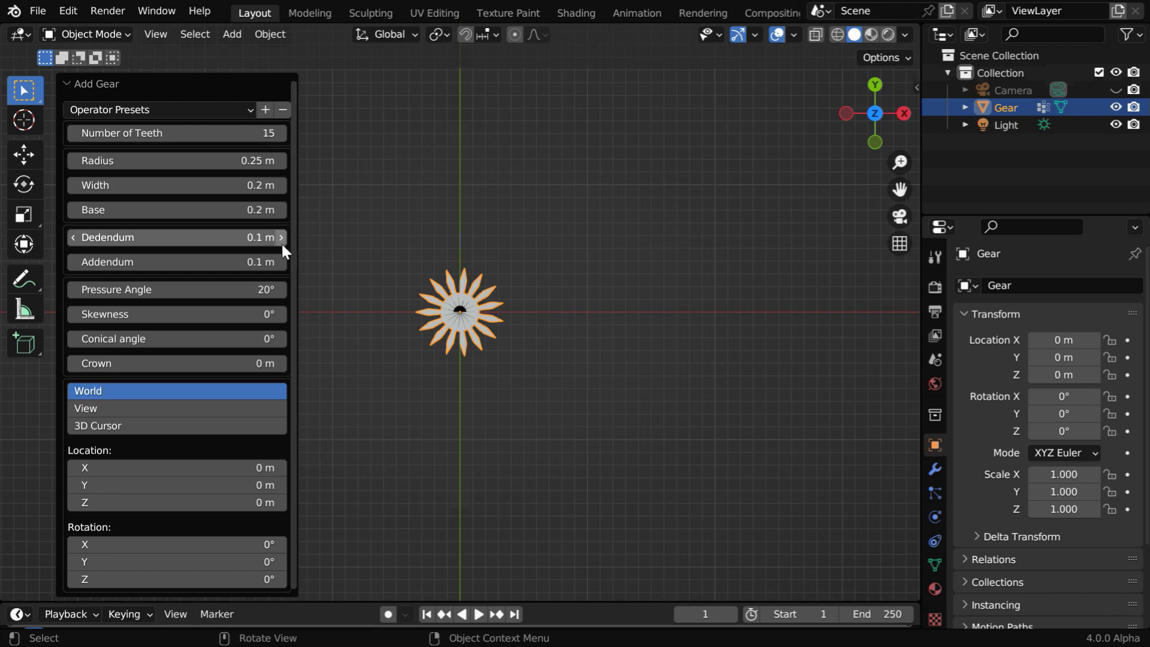
left_click(240, 239)
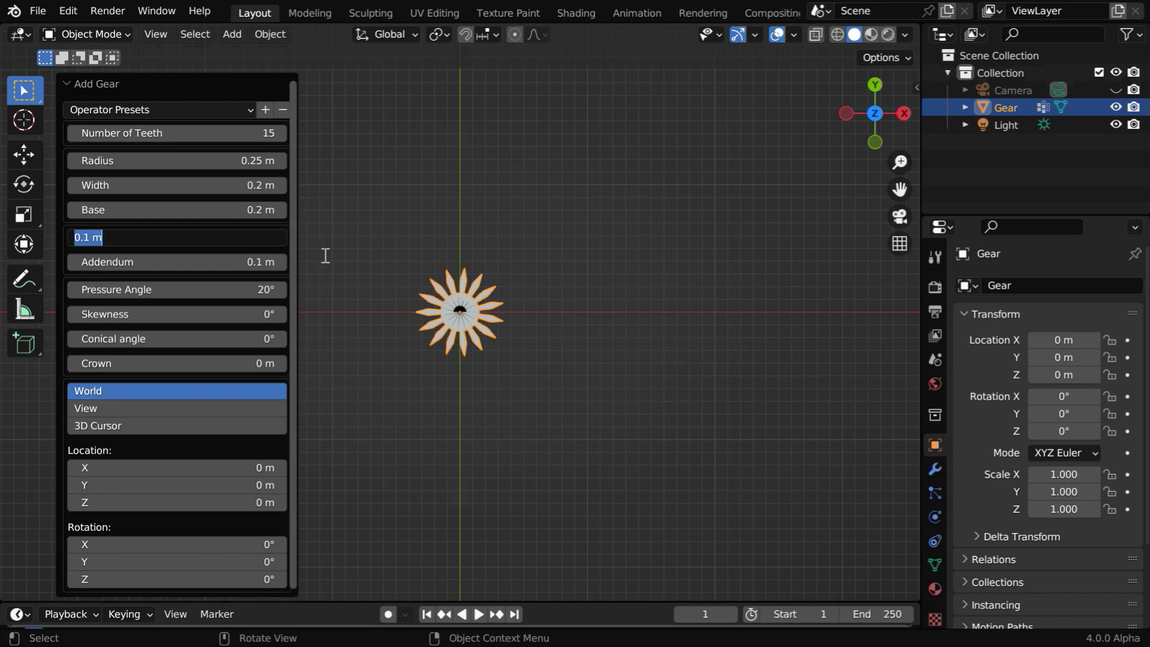
type(".025")
key("Tab")
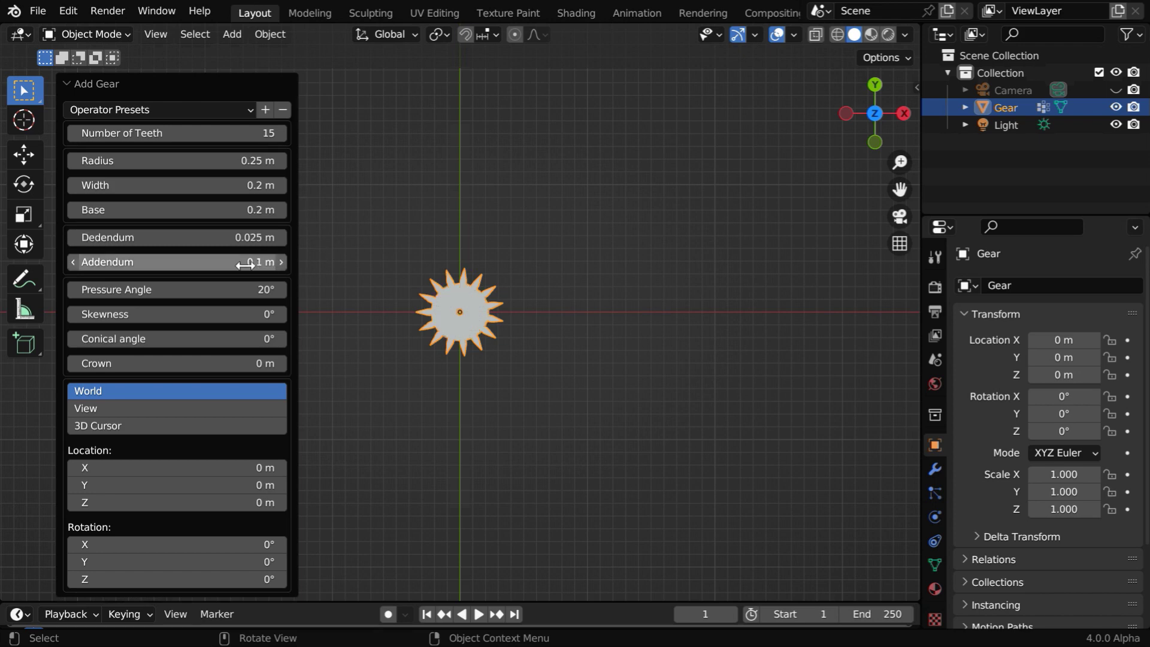
type(".")
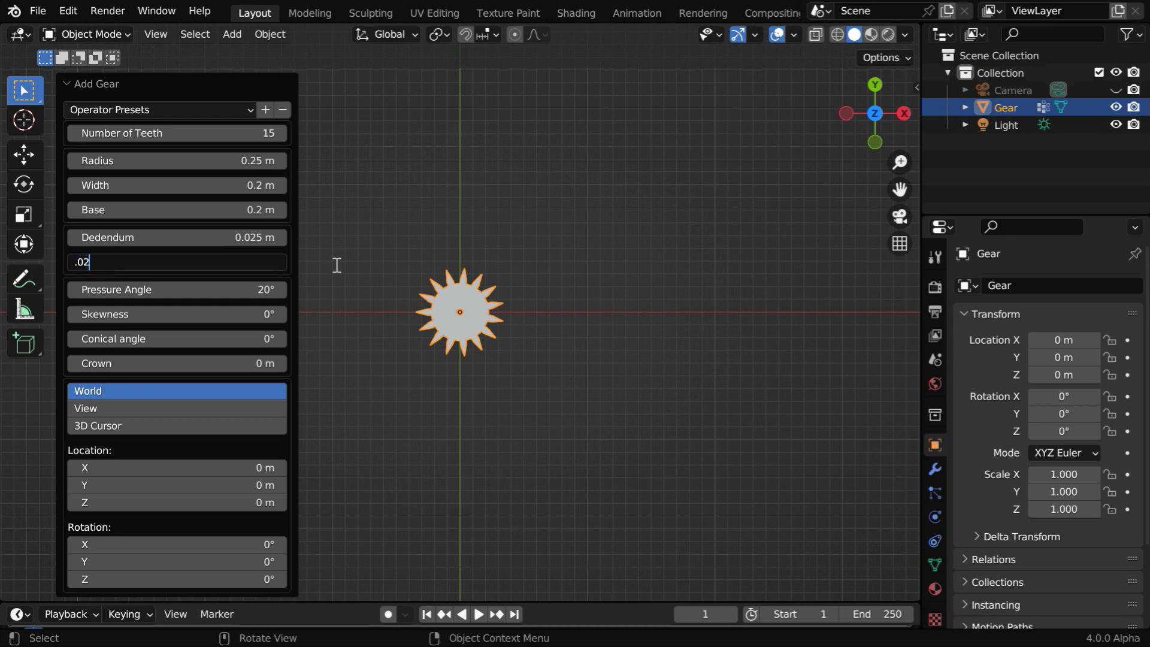
type("02")
key("Return")
scroll(438, 318, "up", 8)
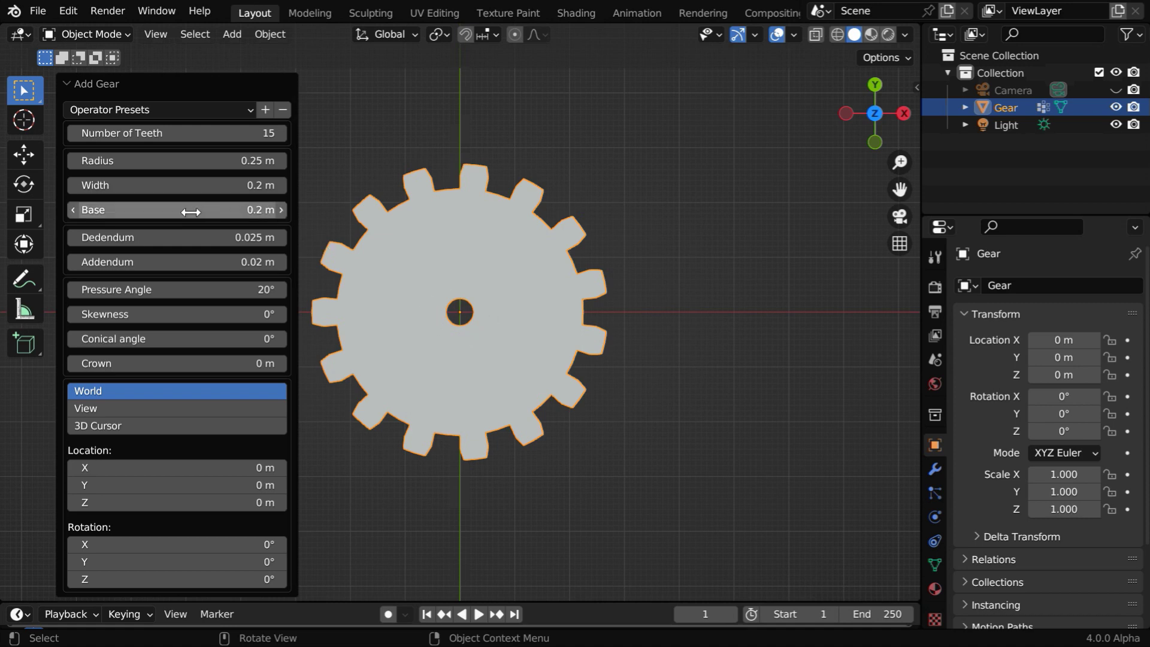
Set the gear's Base to 0.1 m and Width to 0.05 m, viewing it from the top.
left_click(225, 210)
type("0.1")
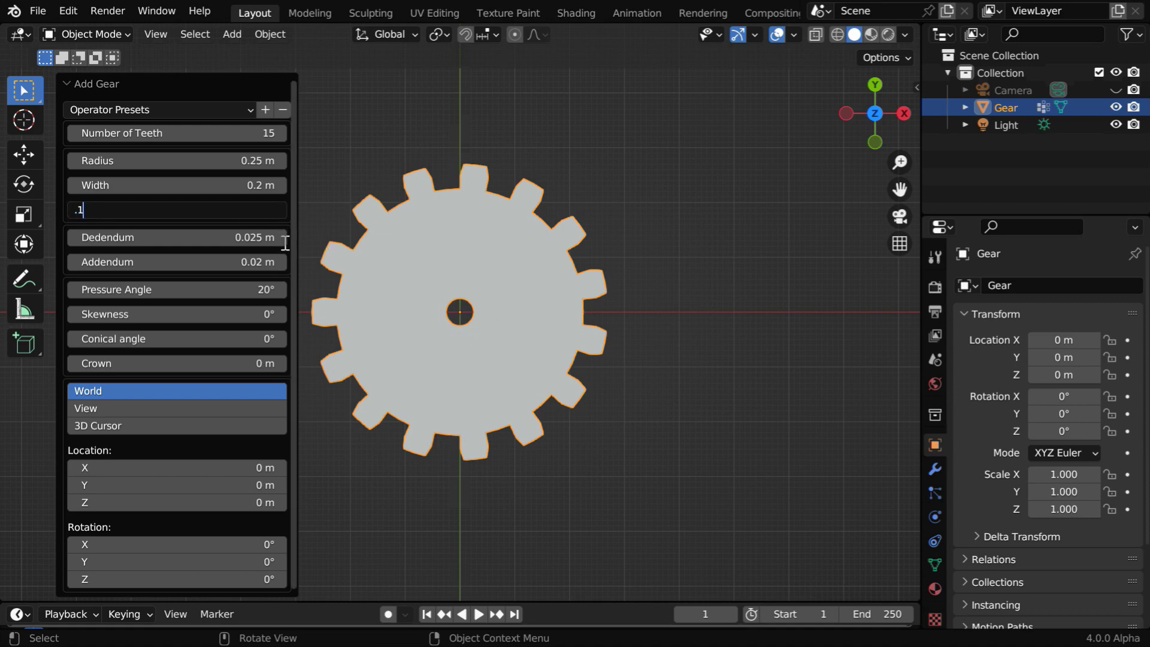
key("Return")
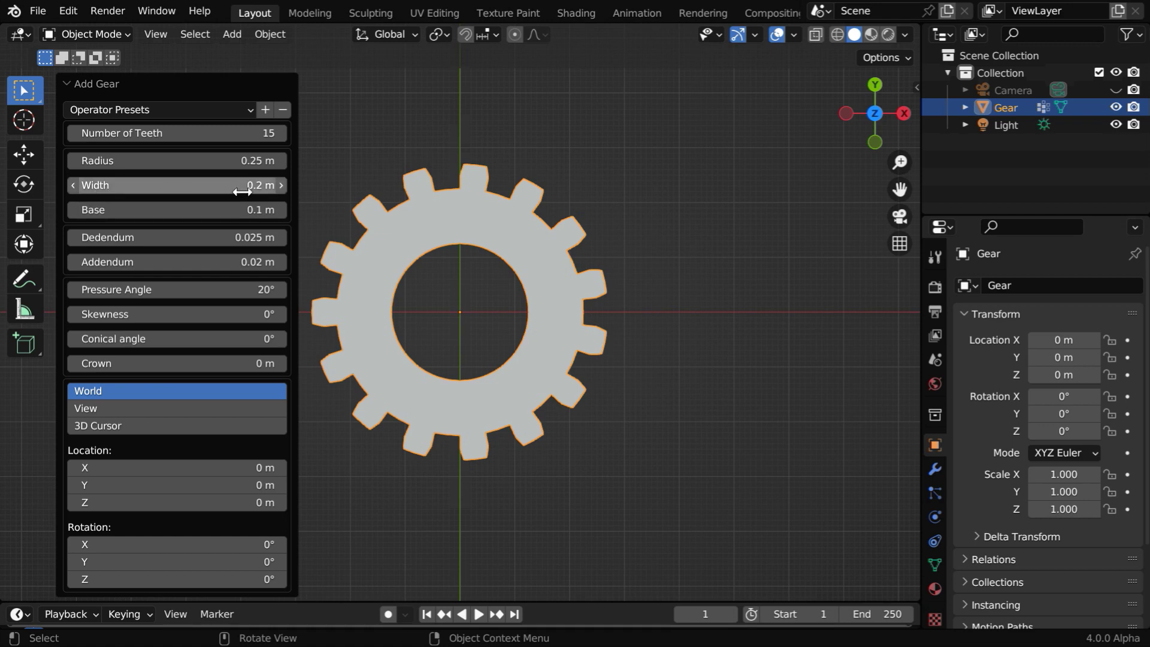
middle_click_drag(473, 262, 480, 366)
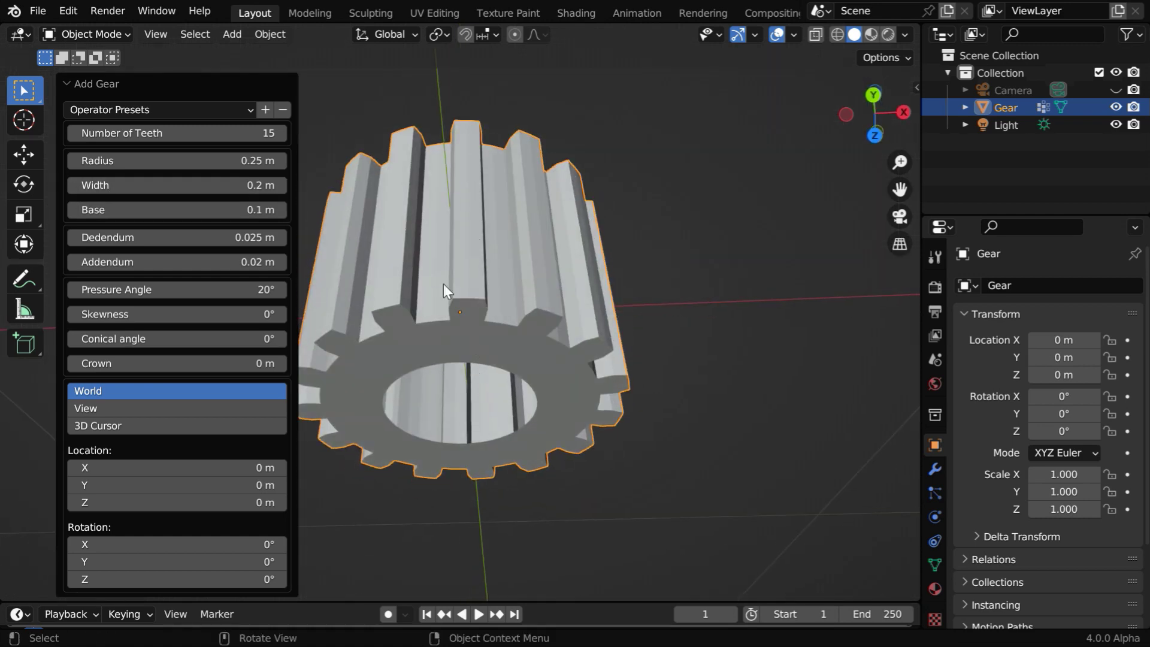
left_click(279, 187)
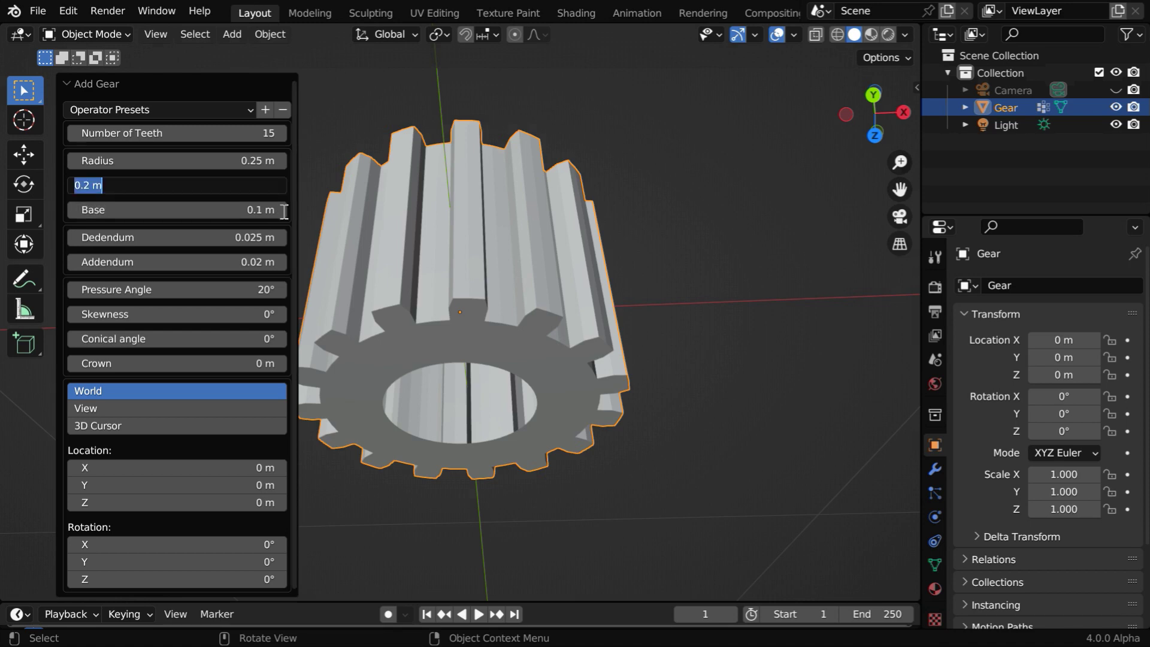
type(".05")
key("Return")
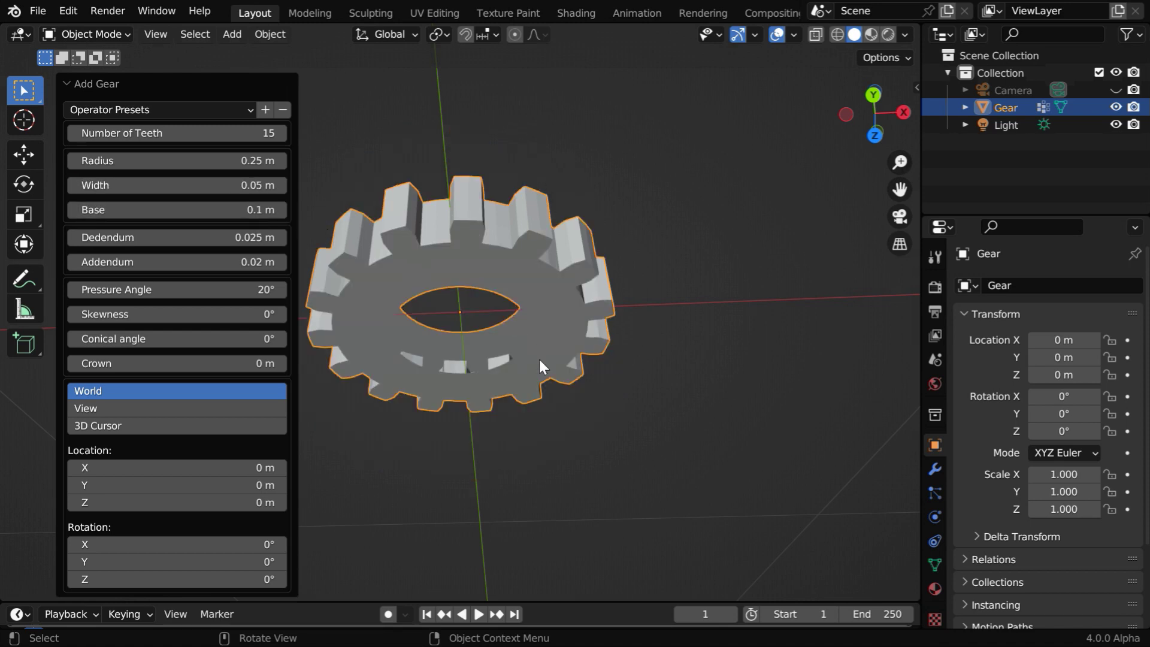
middle_click_drag(540, 359, 545, 267)
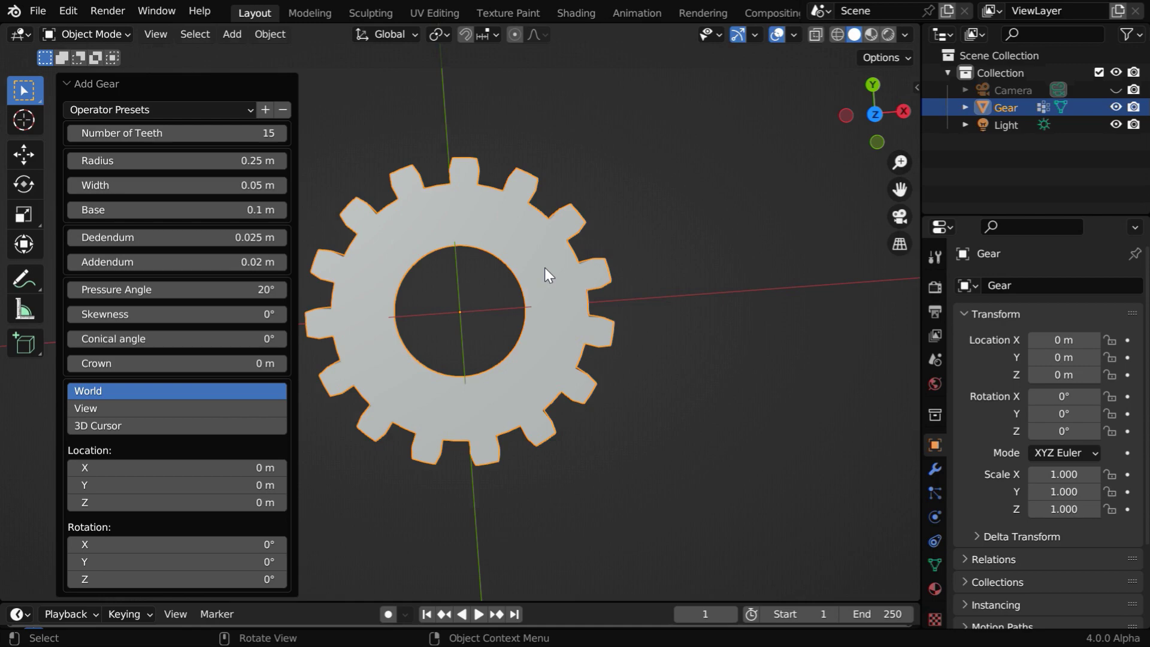
key("KP_5")
scroll(525, 343, "up", 1)
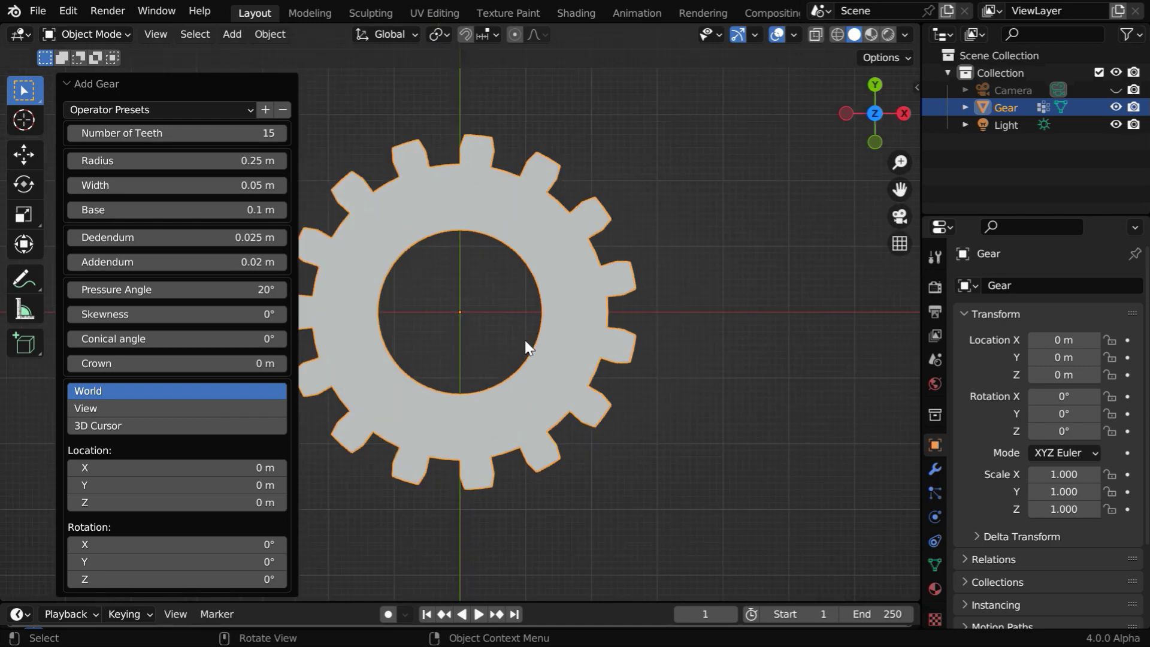
key("alt+Tab")
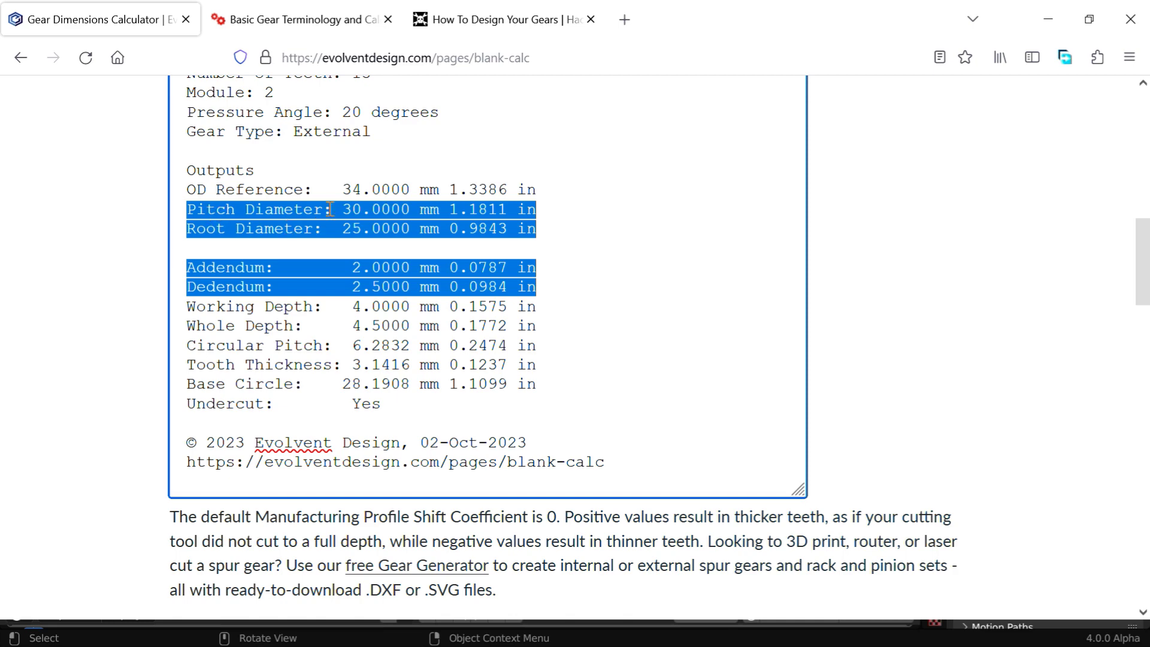
Add a new custom property to the Gear object under Object Properties.
left_click(380, 208)
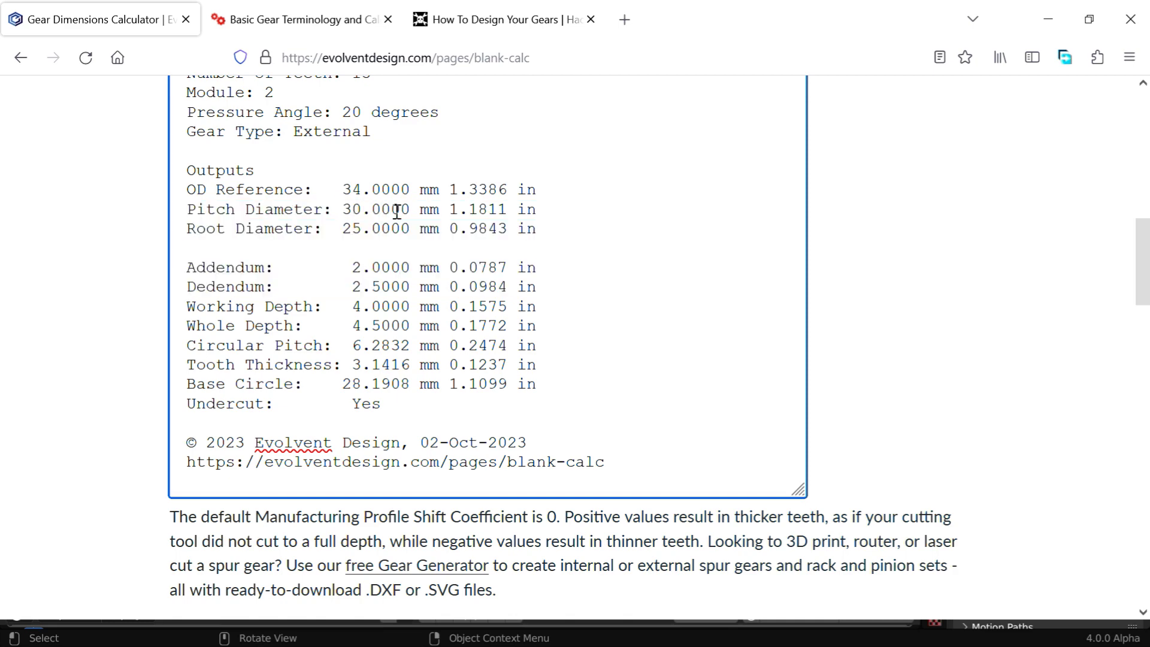
key("alt+Tab")
scroll(996, 588, "down", 3)
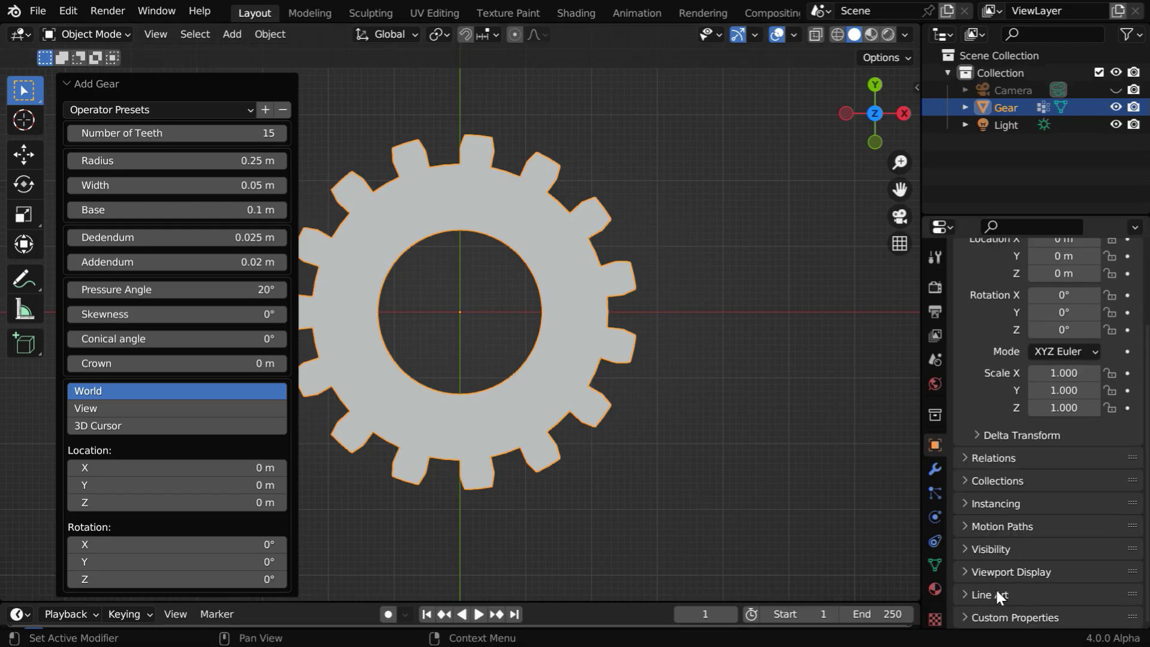
left_click(982, 616)
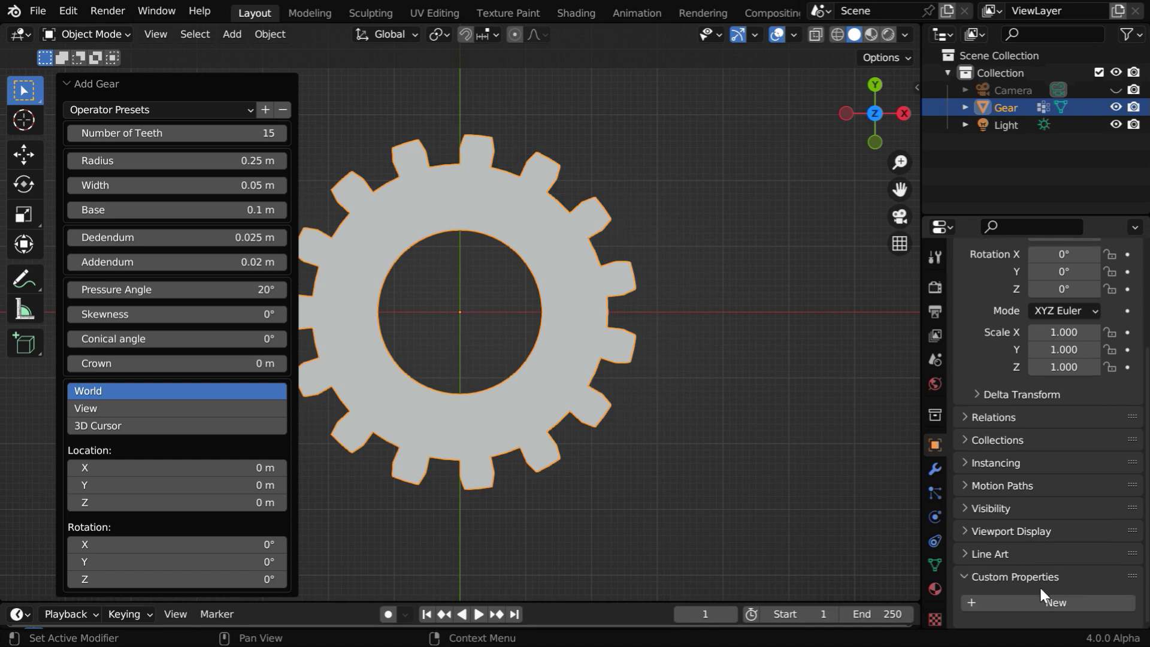
left_click(1027, 600)
scroll(1040, 589, "down", 1)
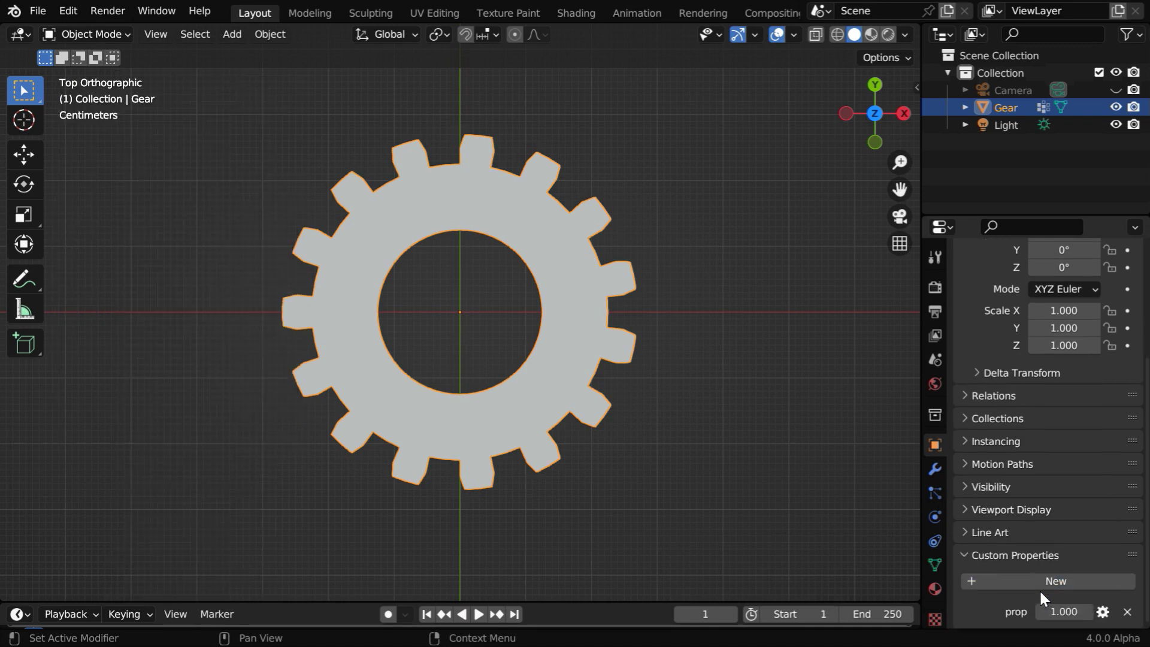
left_click(1103, 611)
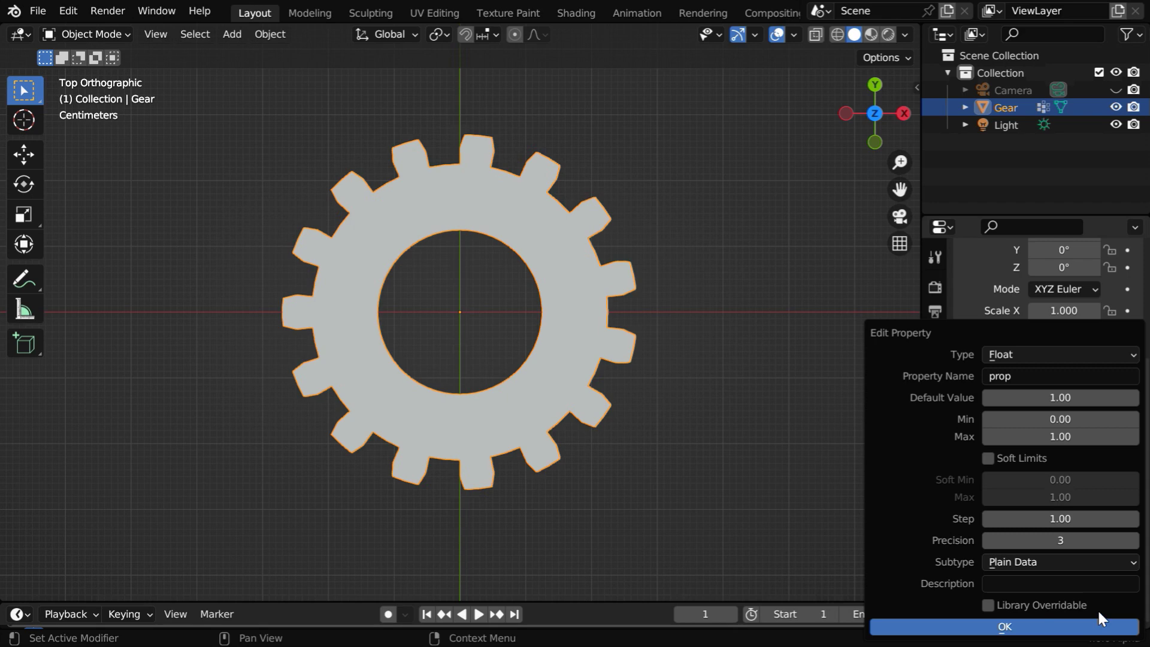
Rename the custom property to pitch-diameter and set its value to 0.3.
left_click(1025, 377)
type("pitch-diamete")
key("Return")
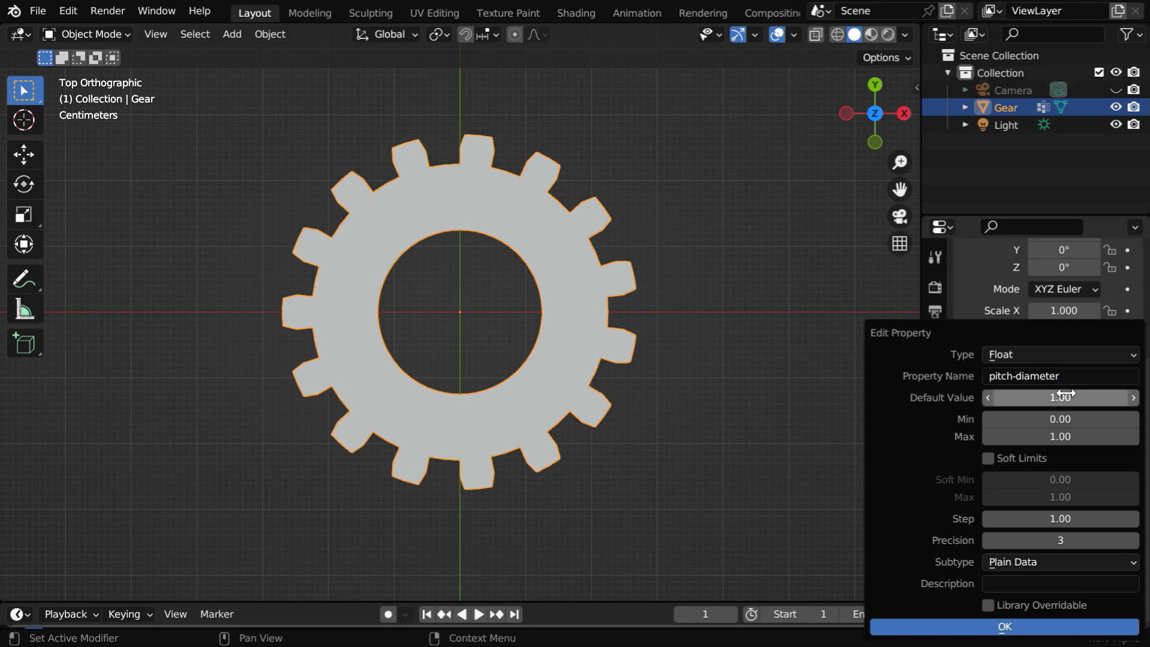
left_click(1027, 626)
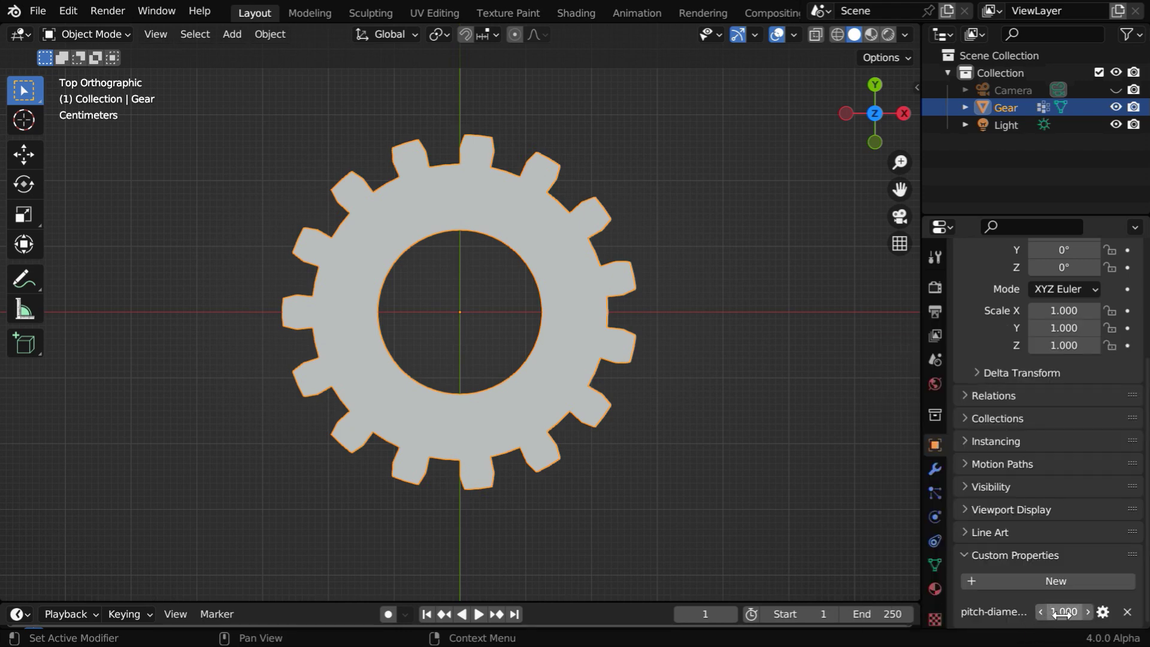
left_click(1050, 612)
key("BackSpace")
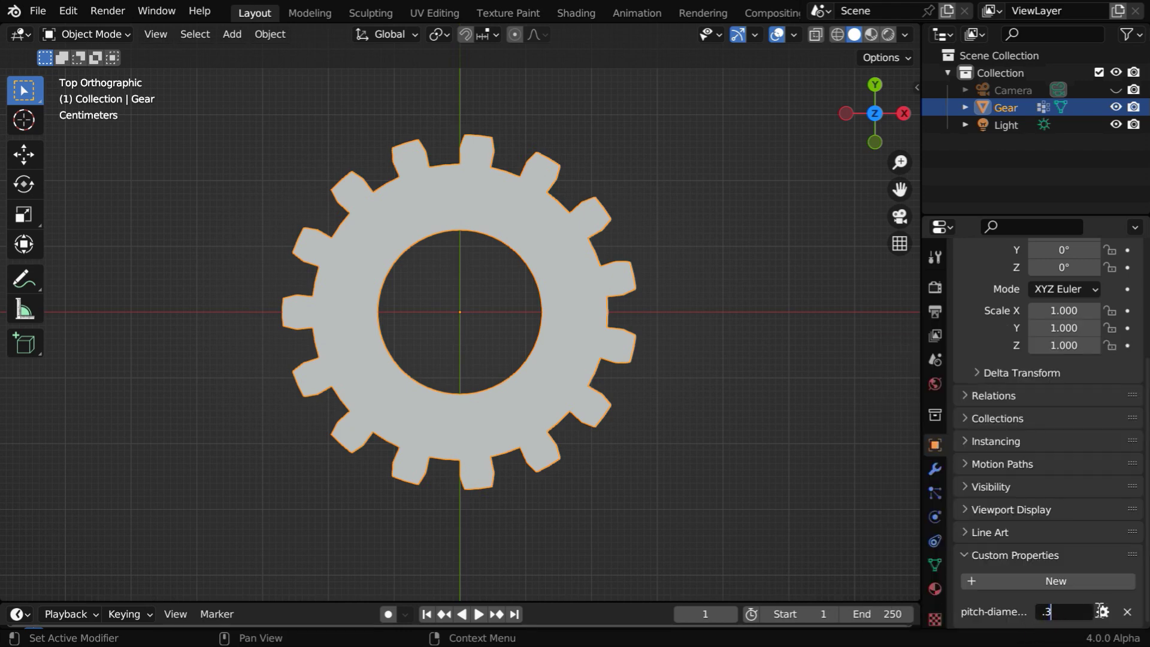
key("Return")
key("alt+Tab")
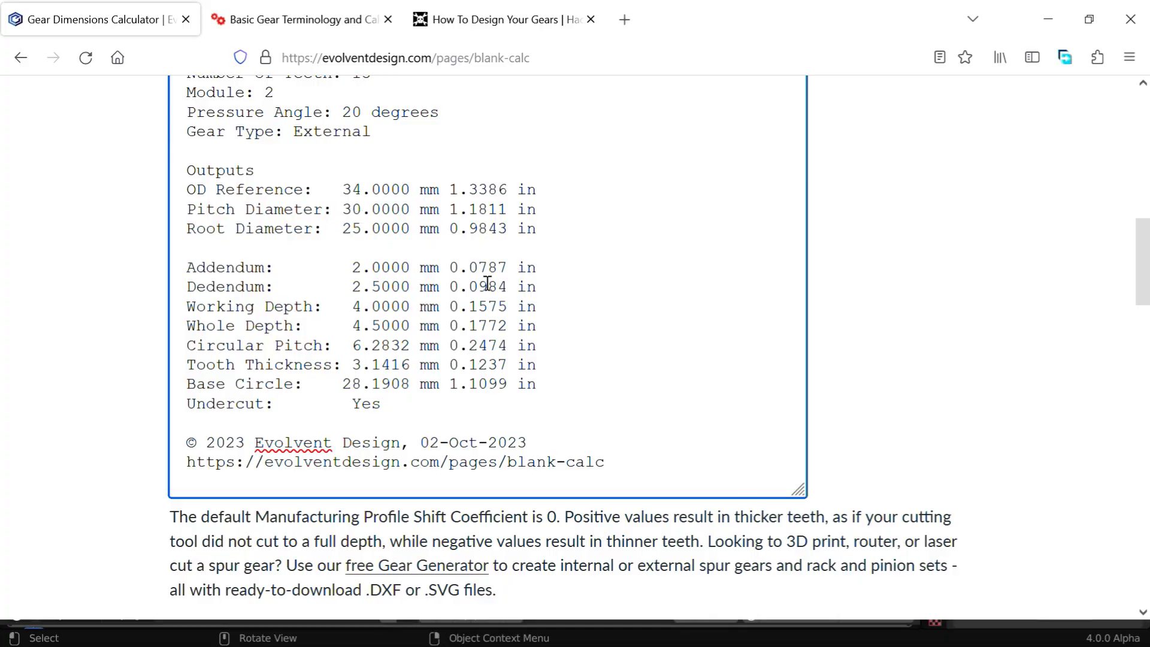
key("alt+Tab")
scroll(983, 562, "up", 6)
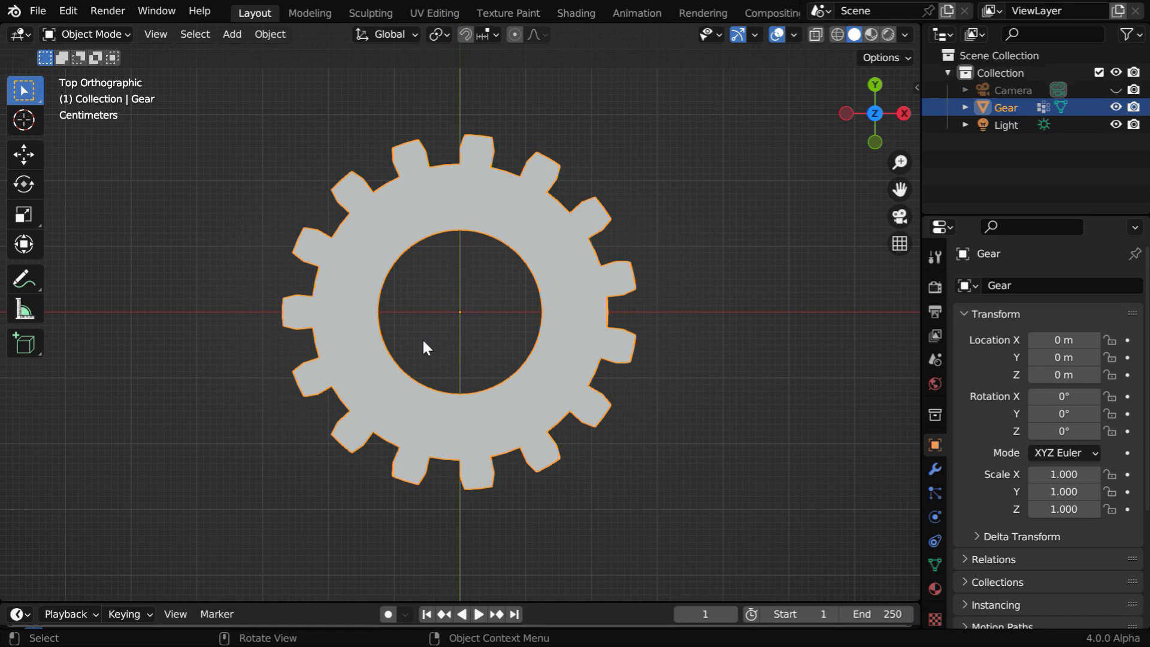
Add a second gear and place it at X 0.55 m beside the first.
left_click(231, 36)
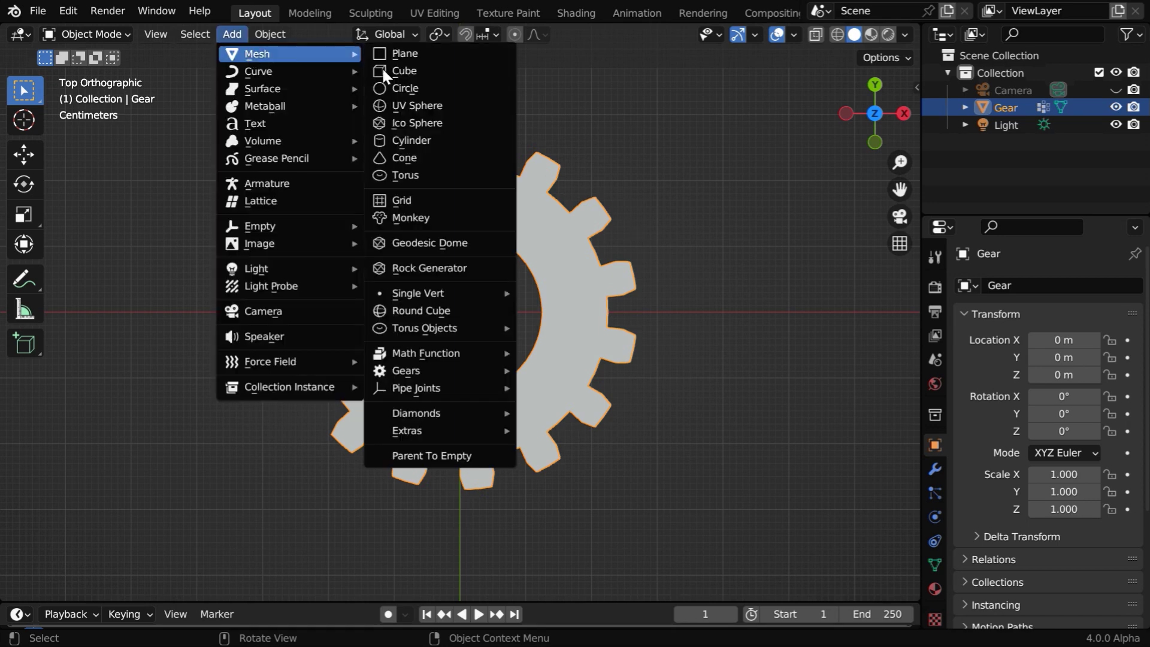
mouse_move(450, 369)
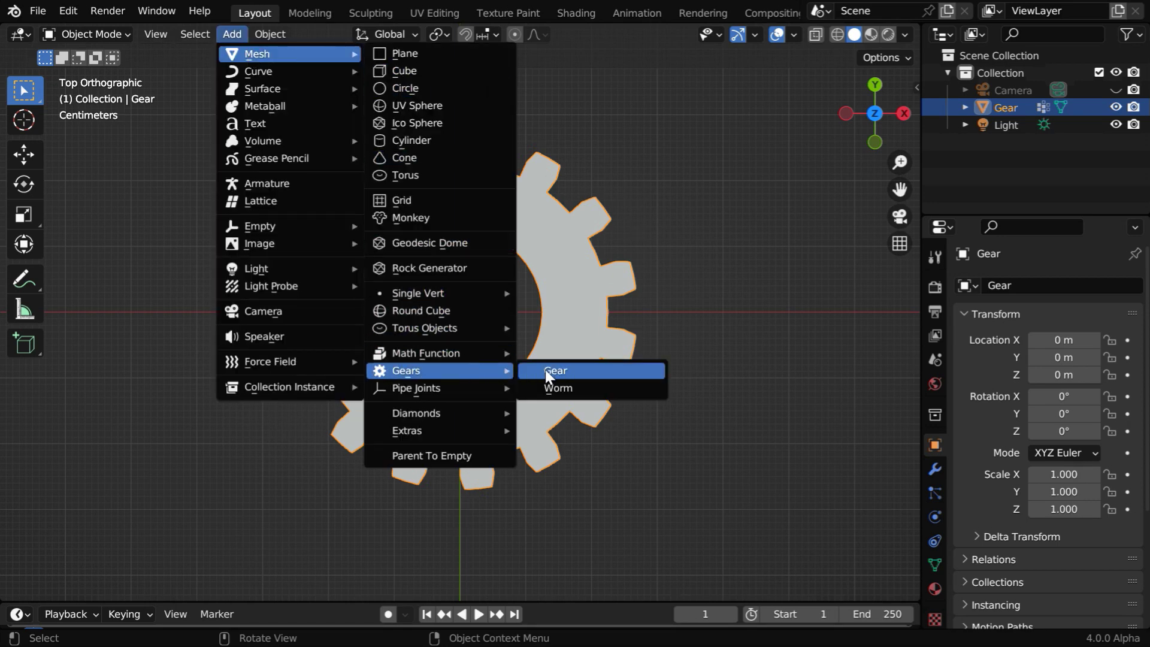
left_click(546, 370)
left_click_drag(206, 467, 264, 467)
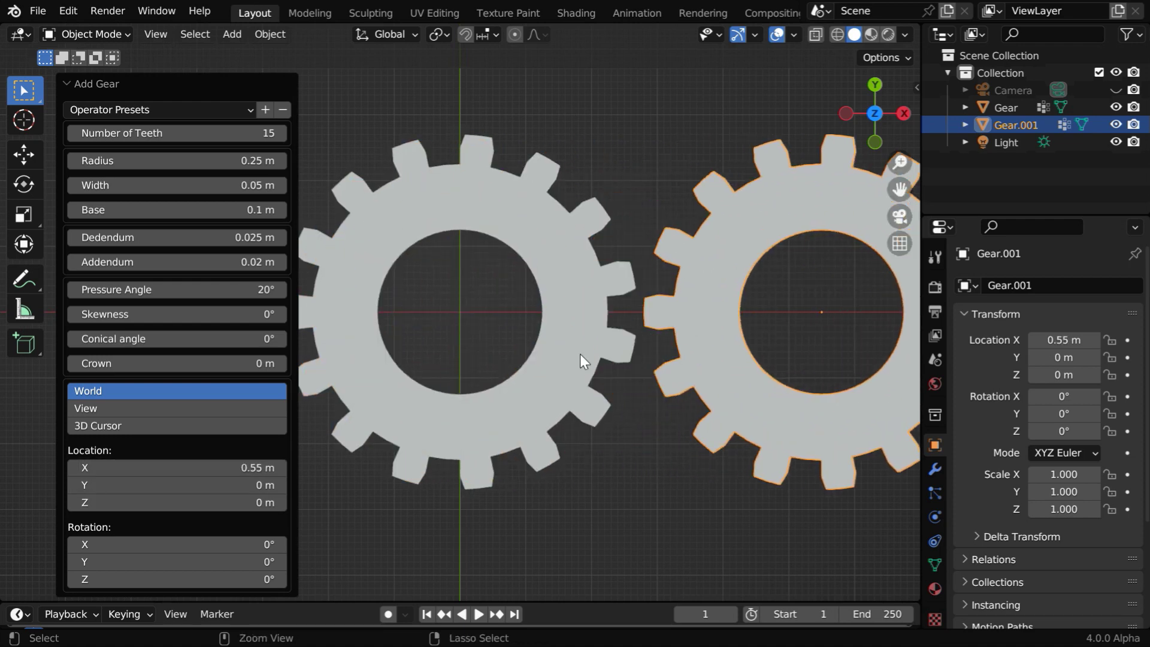
middle_click_drag(584, 361, 584, 426, "ctrl")
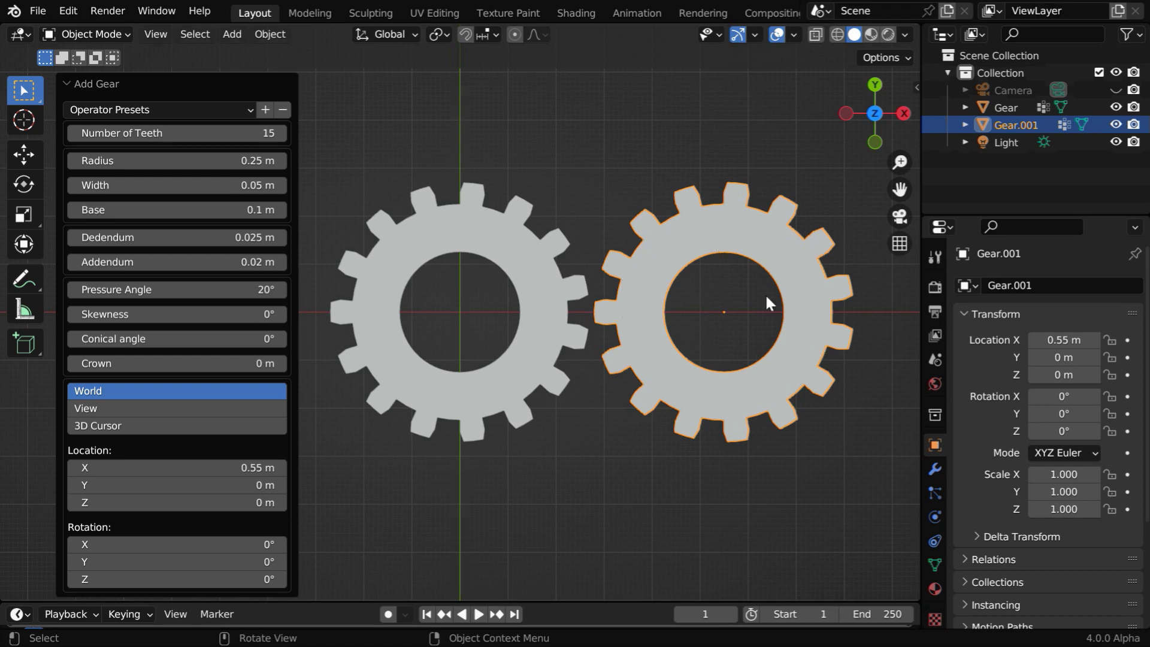
Give the second gear, Gear.001, 12 teeth.
left_click(257, 133)
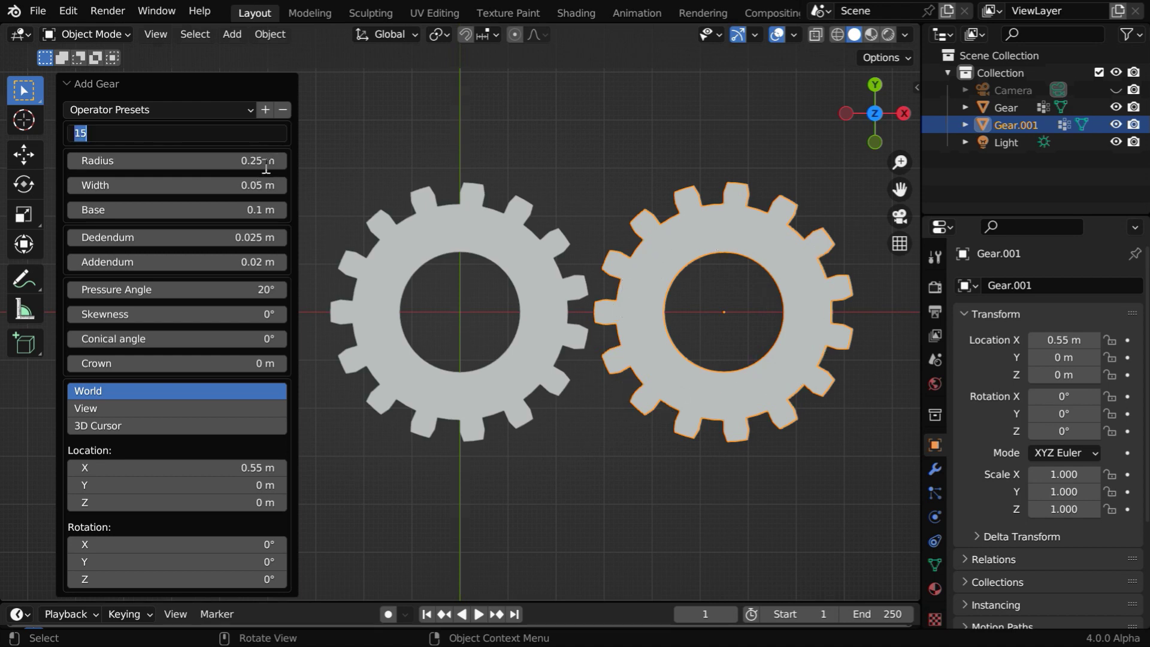
type("12")
key("Return")
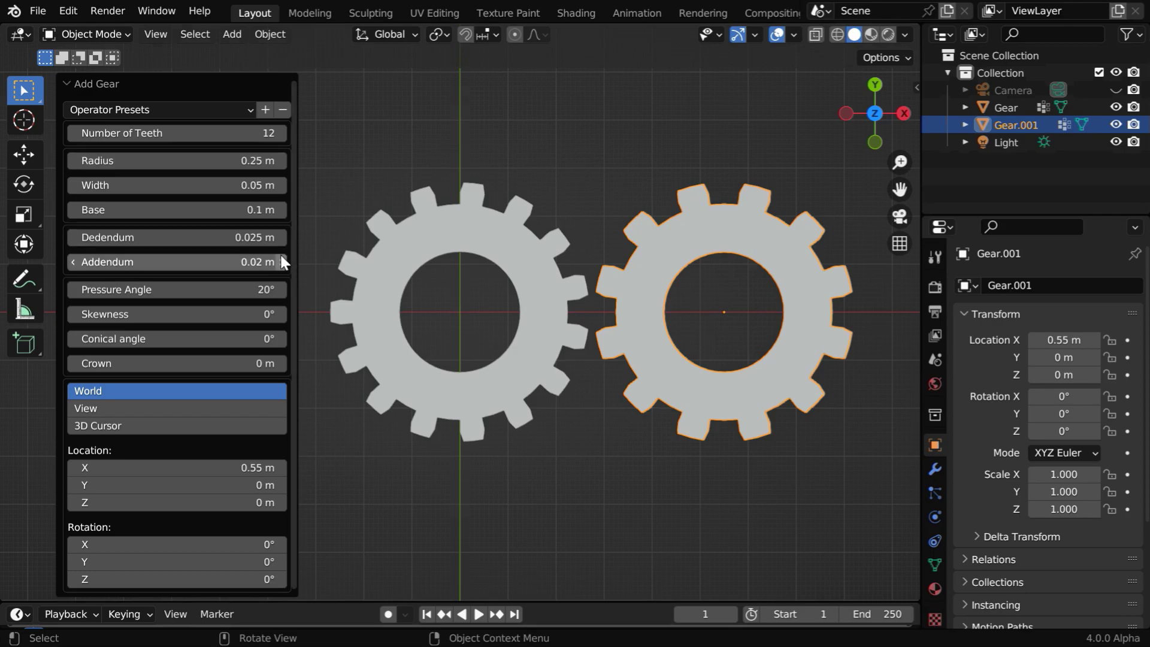
key("alt+Tab")
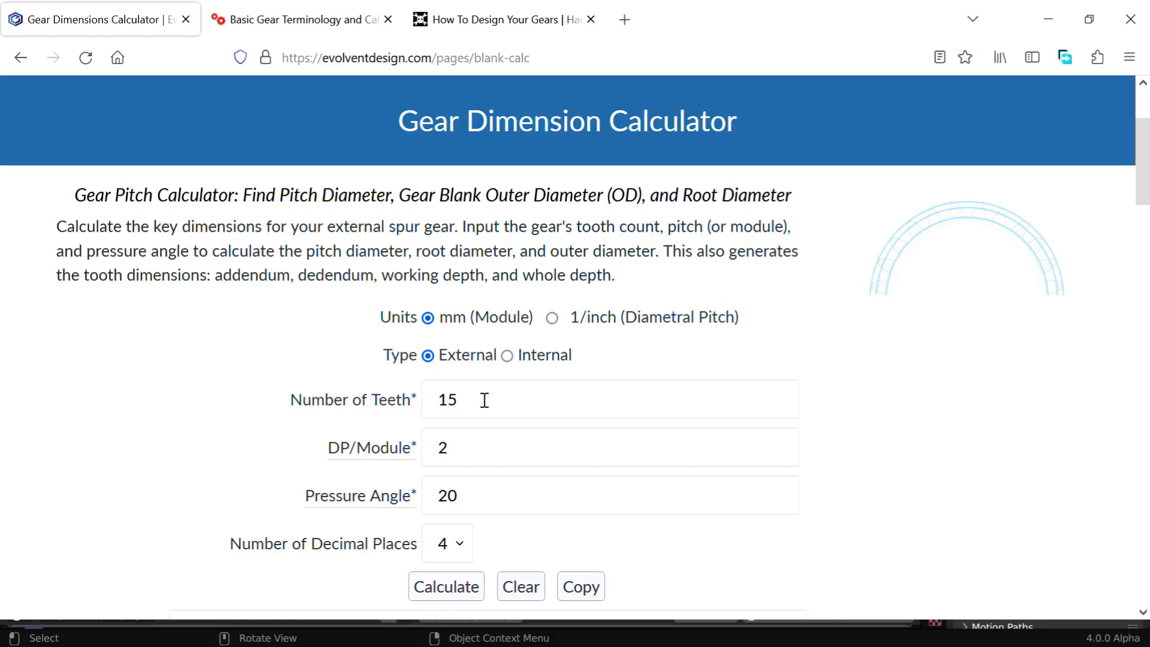
Calculate a 12-tooth, module 2, 20° gear and view its results: 24 mm pitch, 19 mm root, 28 mm outer.
left_click(485, 400)
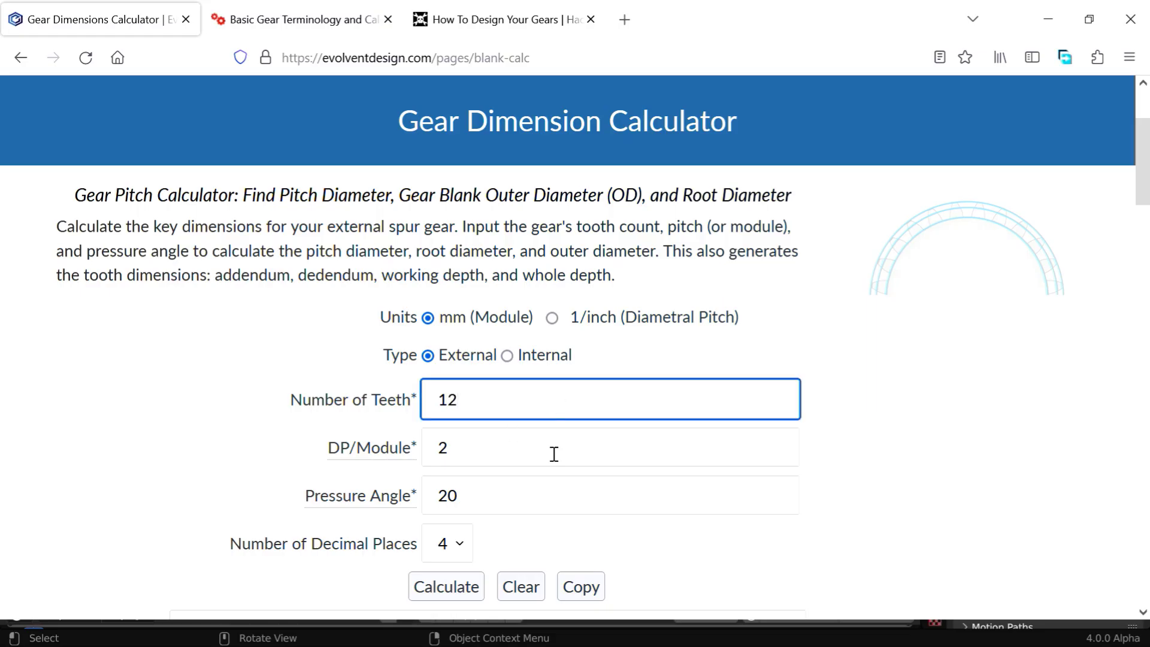
left_click(455, 596)
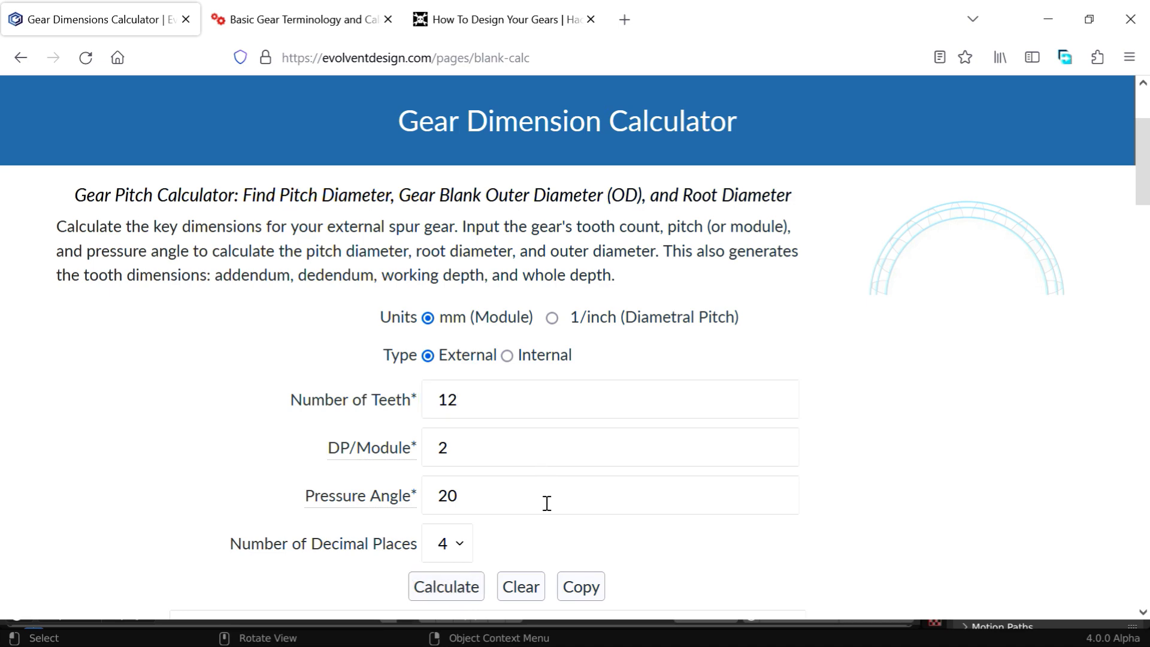
scroll(547, 504, "down", 7)
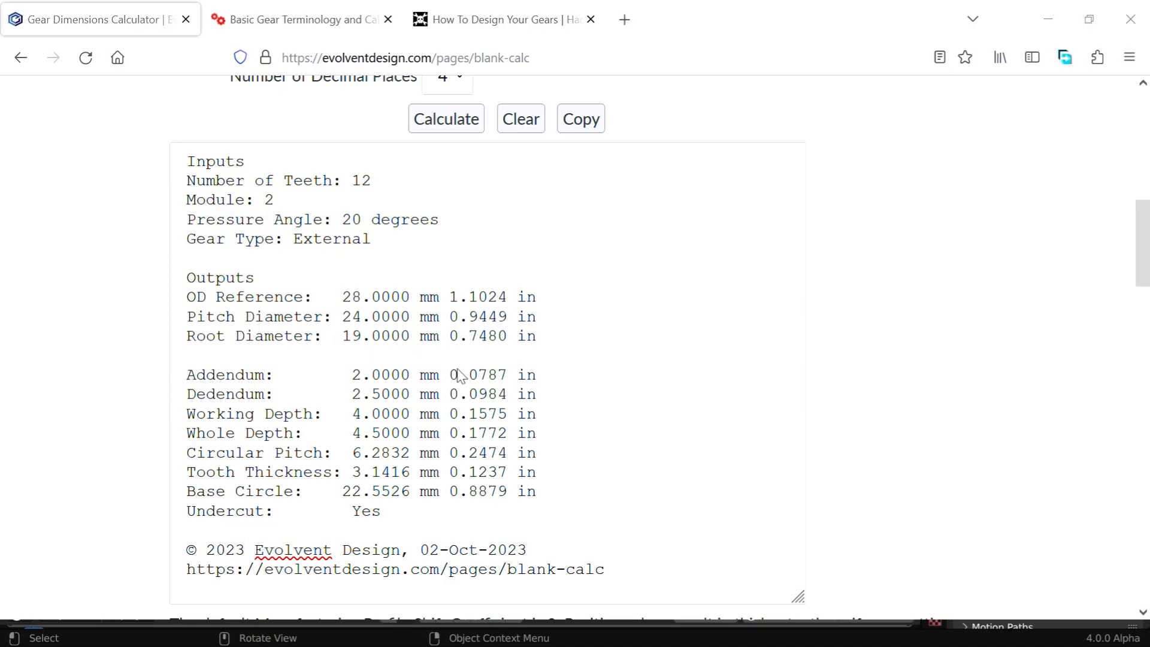
Back in Blender, set the new gear's radius to 0.19 m in the Add Gear panel.
key("alt+Tab")
left_click(240, 160)
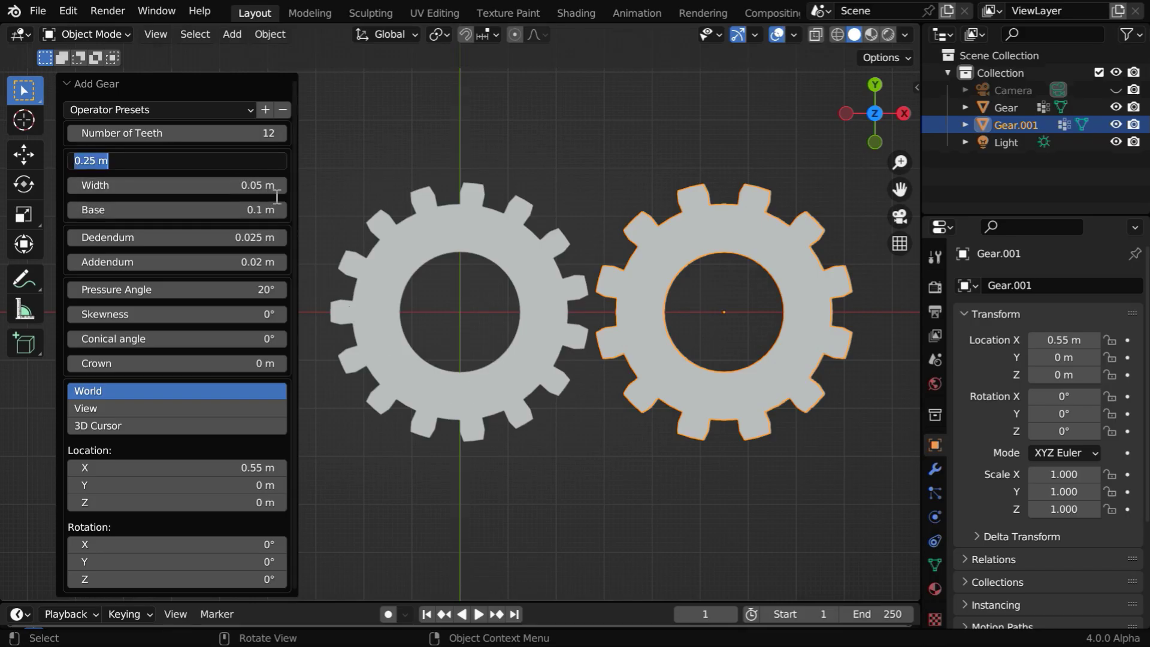
type(".1")
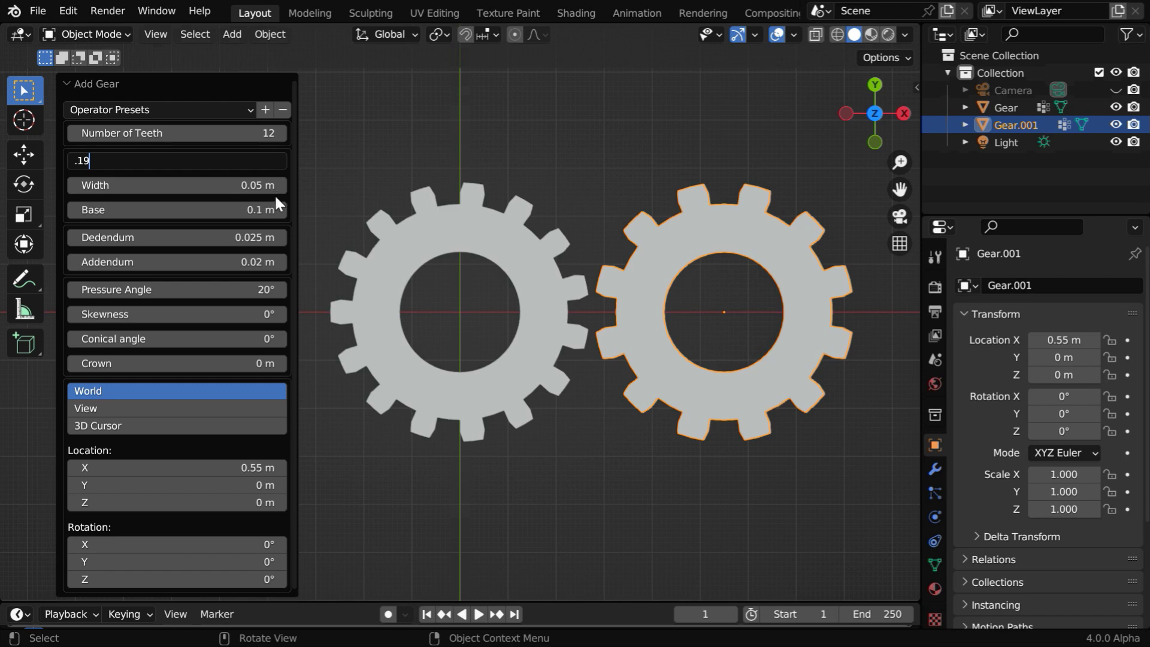
type("9")
key("Return")
Add a custom property named pitch-diameter with value 0.240 to Gear.001.
scroll(1066, 562, "down", 5)
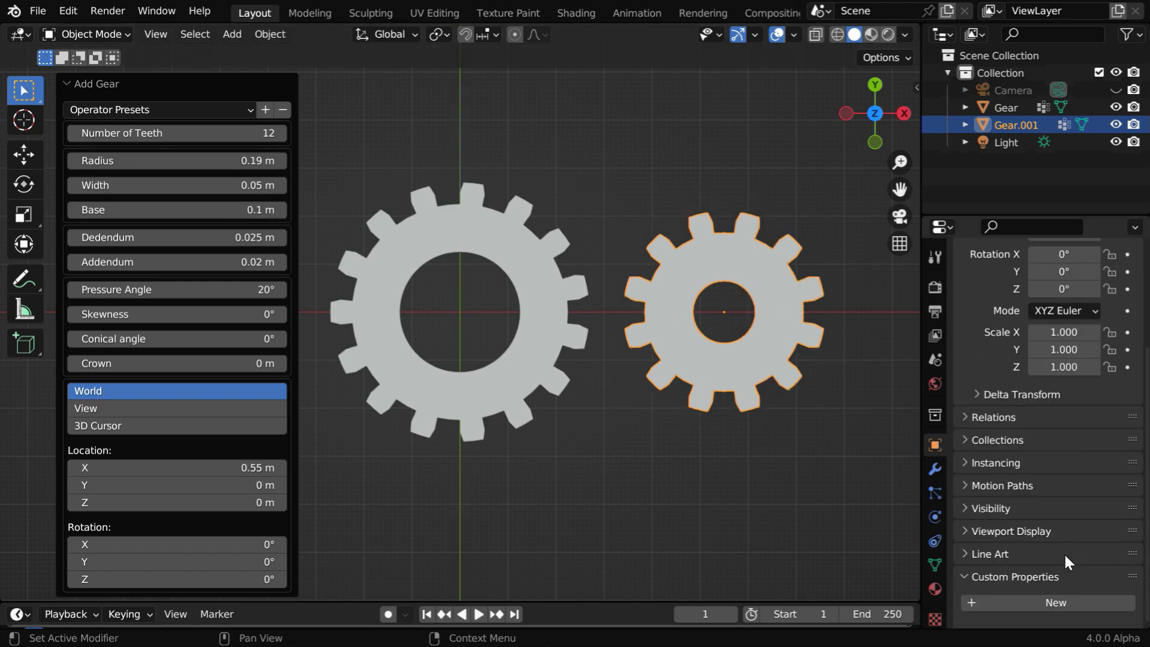
left_click(1055, 604)
scroll(1088, 570, "down", 1)
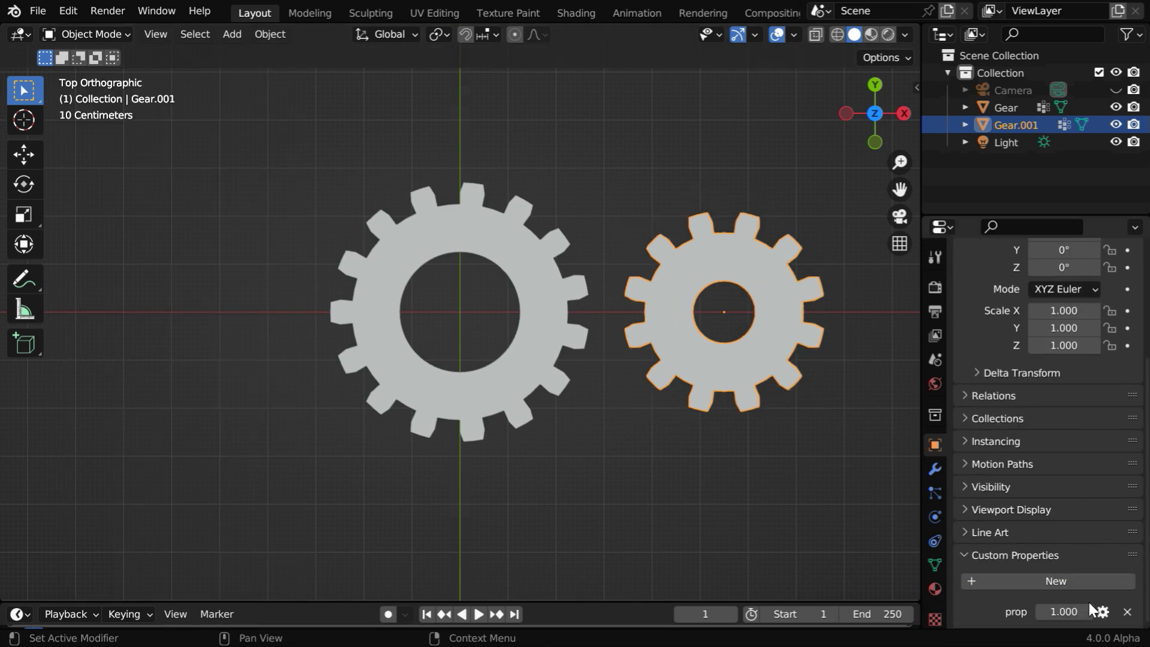
left_click(1103, 612)
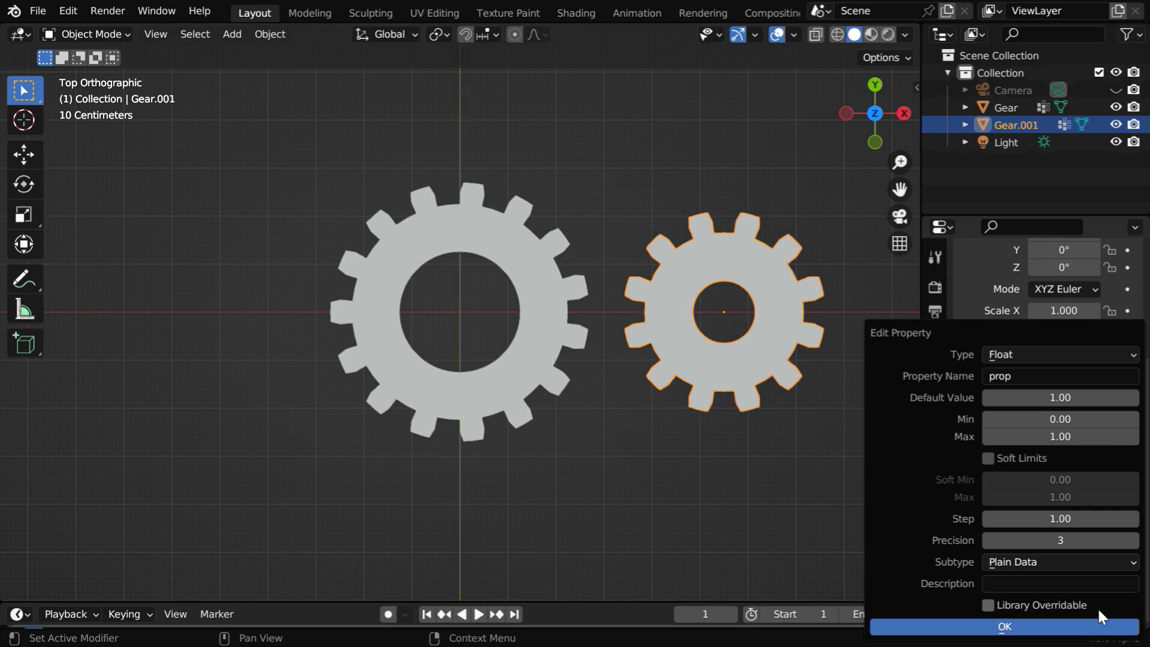
left_click(1021, 376)
type("pitch-diamete")
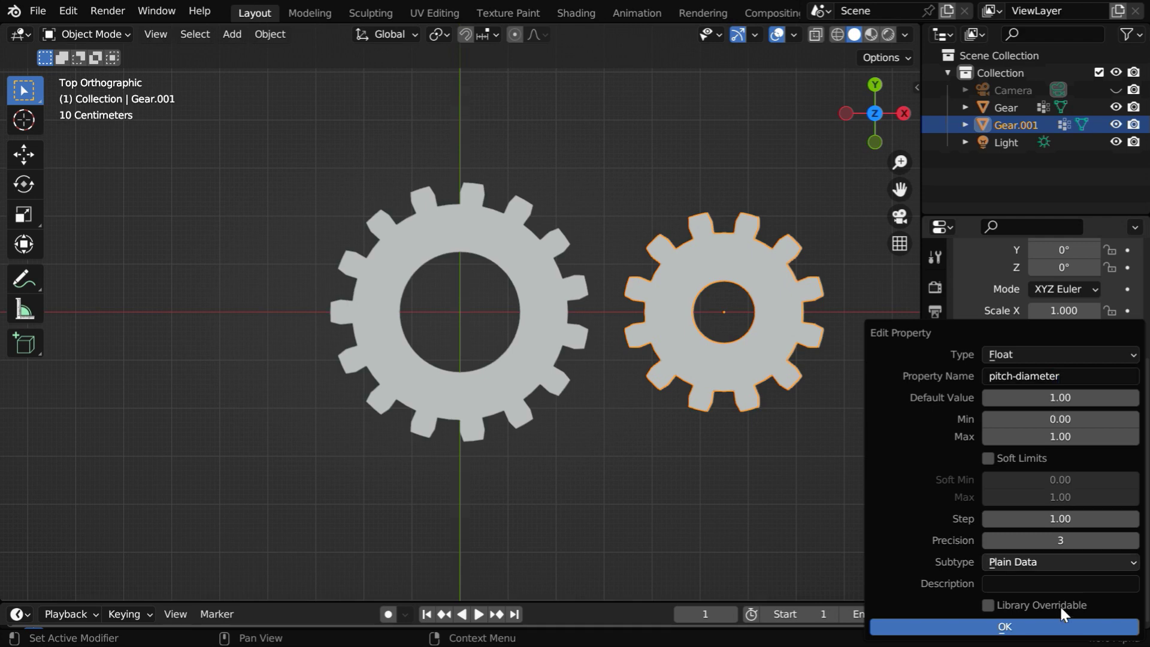
left_click(1004, 626)
left_click(1078, 617)
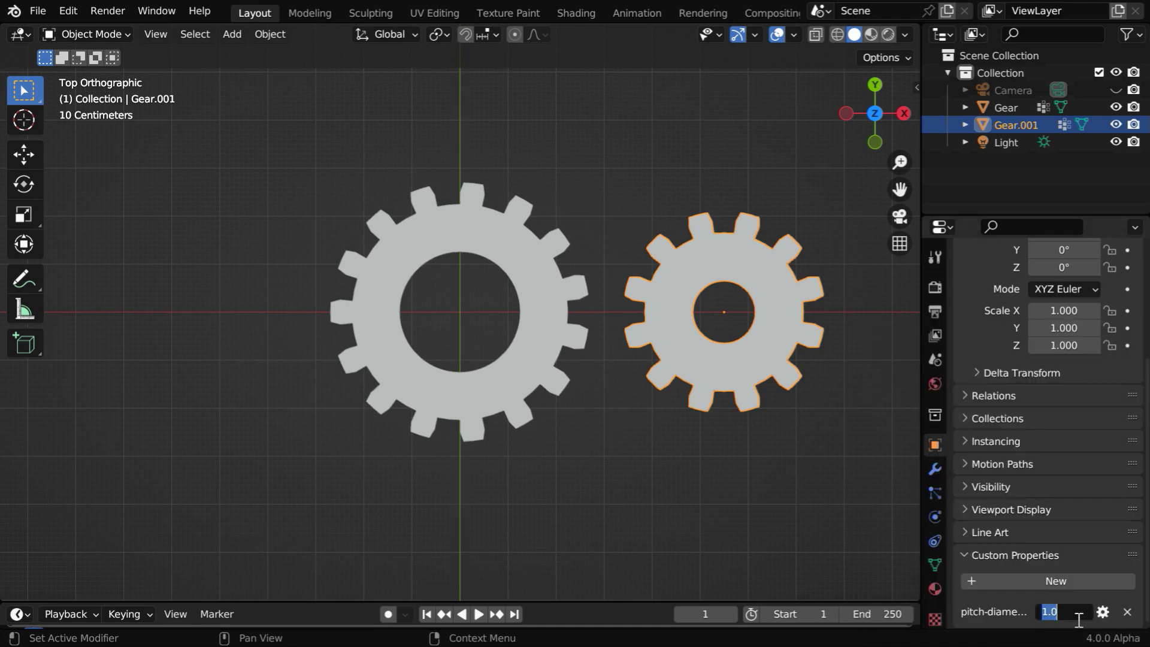
type(".24")
key("Return")
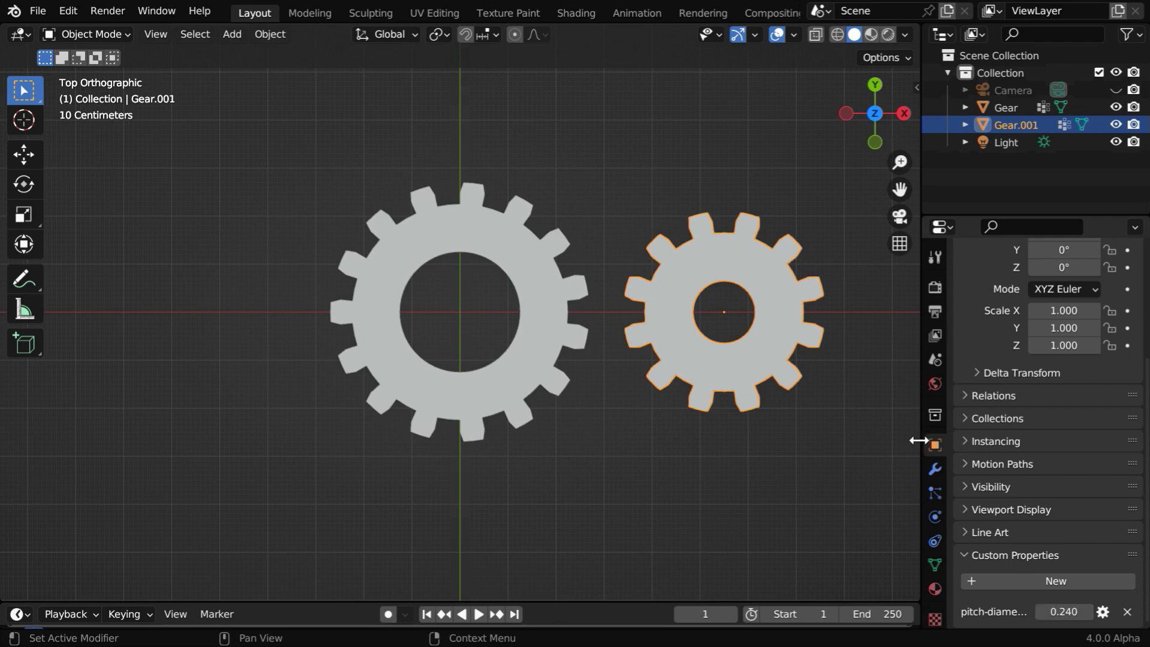
Rotate Gear.001 and slide it along X against the large gear so the teeth interlock.
scroll(656, 367, "down", 1)
middle_click_drag(656, 368, 569, 455, "shift")
scroll(570, 377, "up", 3)
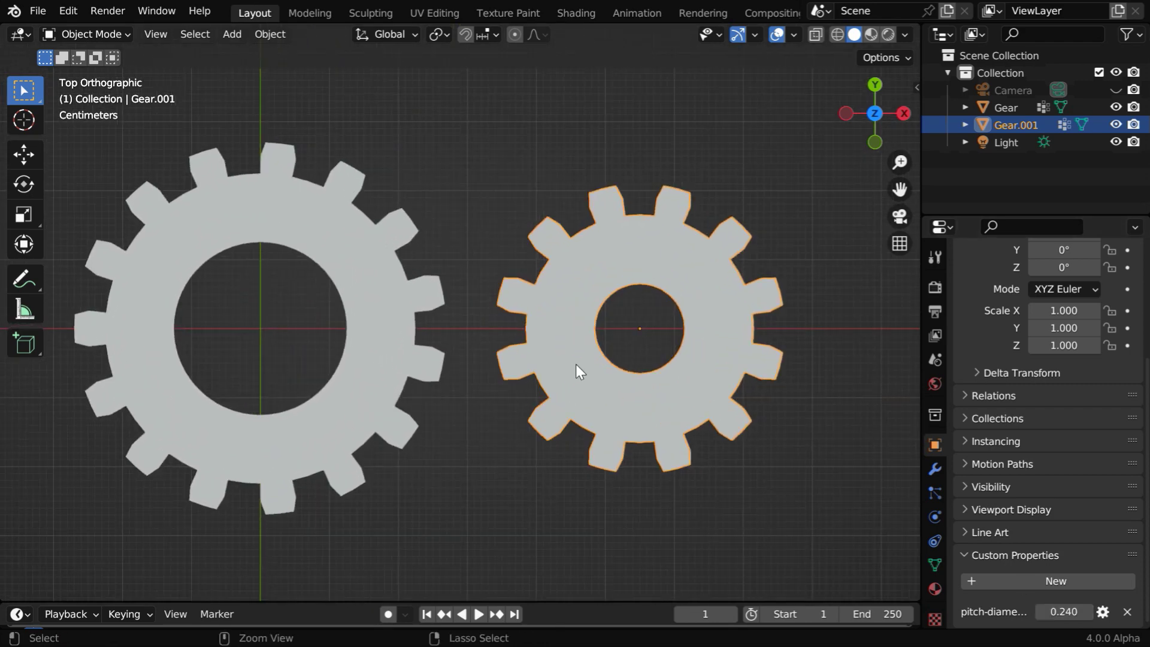
middle_click_drag(504, 354, 543, 364, "shift")
key("r")
left_click(591, 326)
key("g")
key("x")
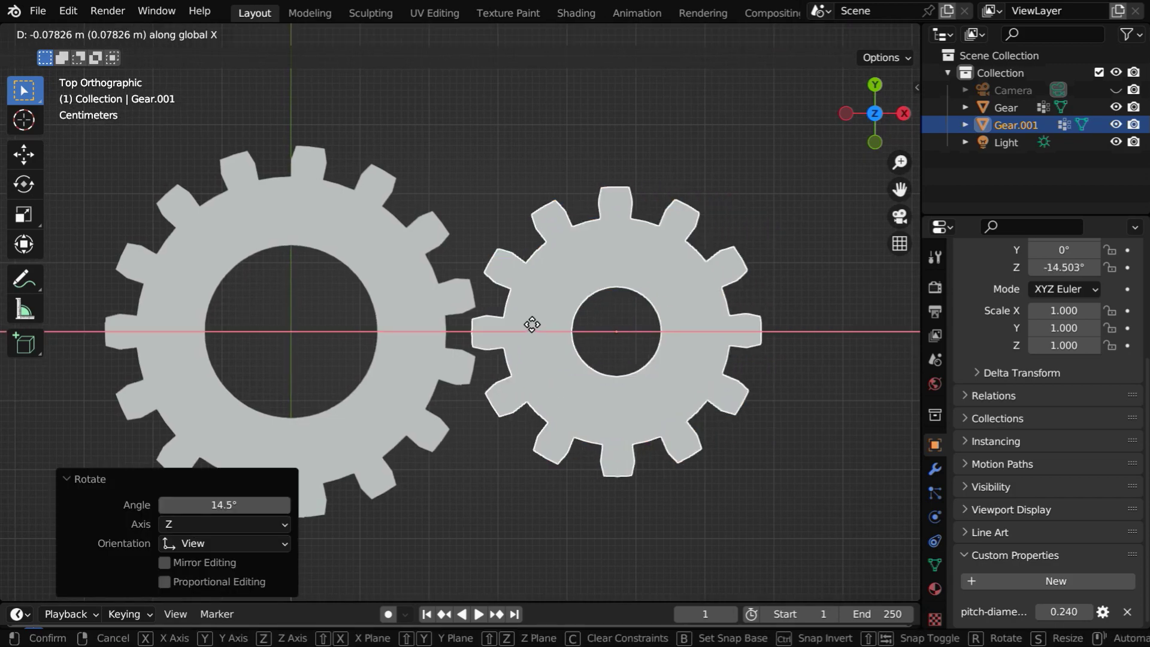
left_click(513, 404)
scroll(506, 371, "up", 4)
key("r")
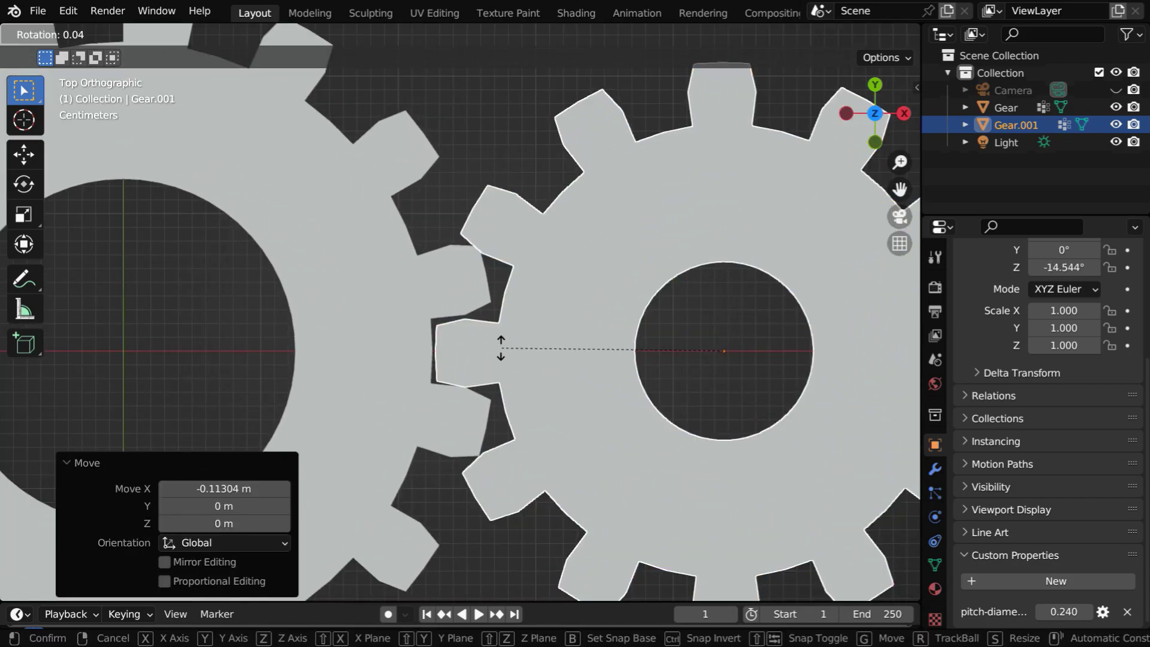
left_click(507, 298)
scroll(508, 304, "down", 5)
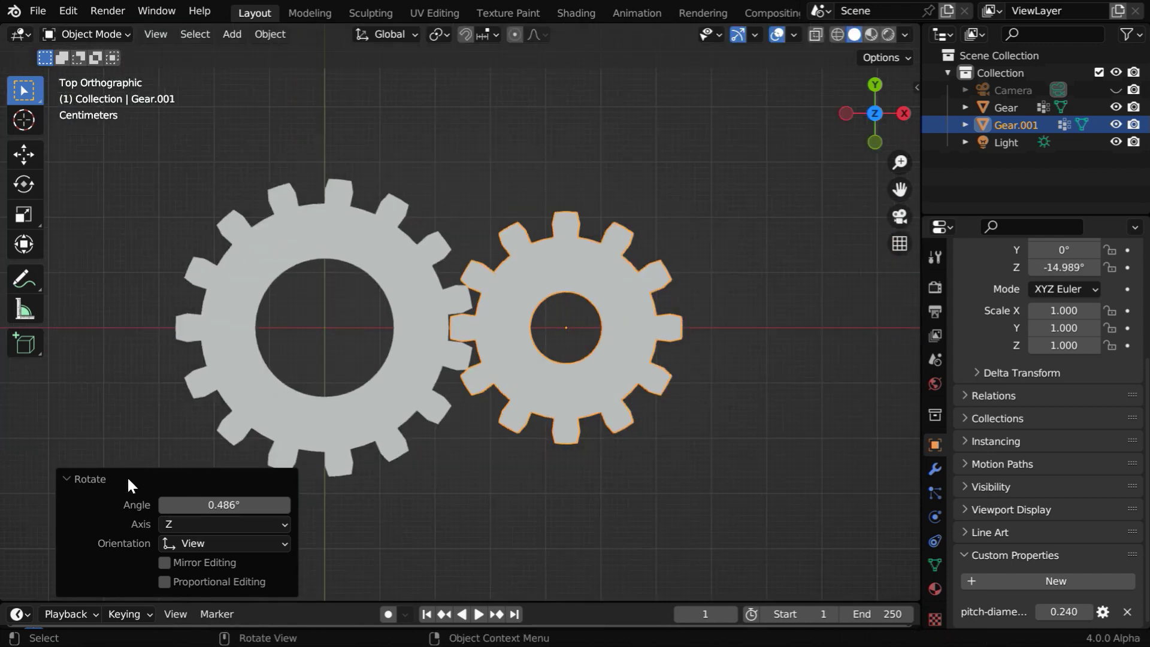
Reselect Gear.001 and apply its rotation via Object > Apply > Rotation, resetting it to 0°.
left_click(76, 482)
left_click(470, 508)
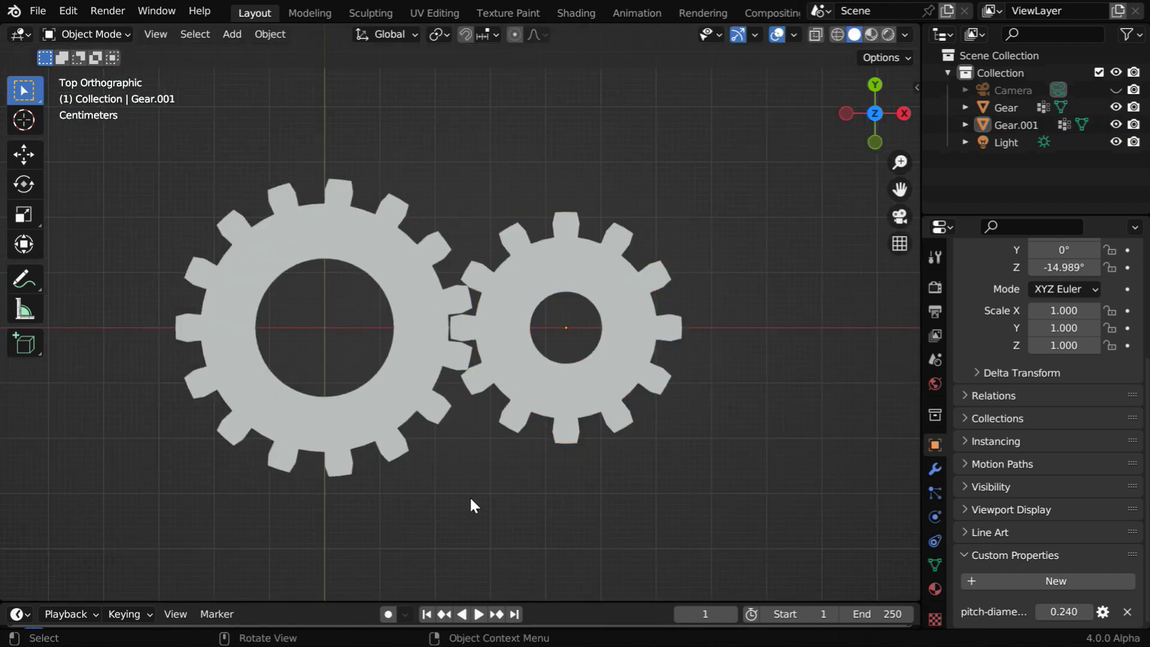
left_click(606, 392)
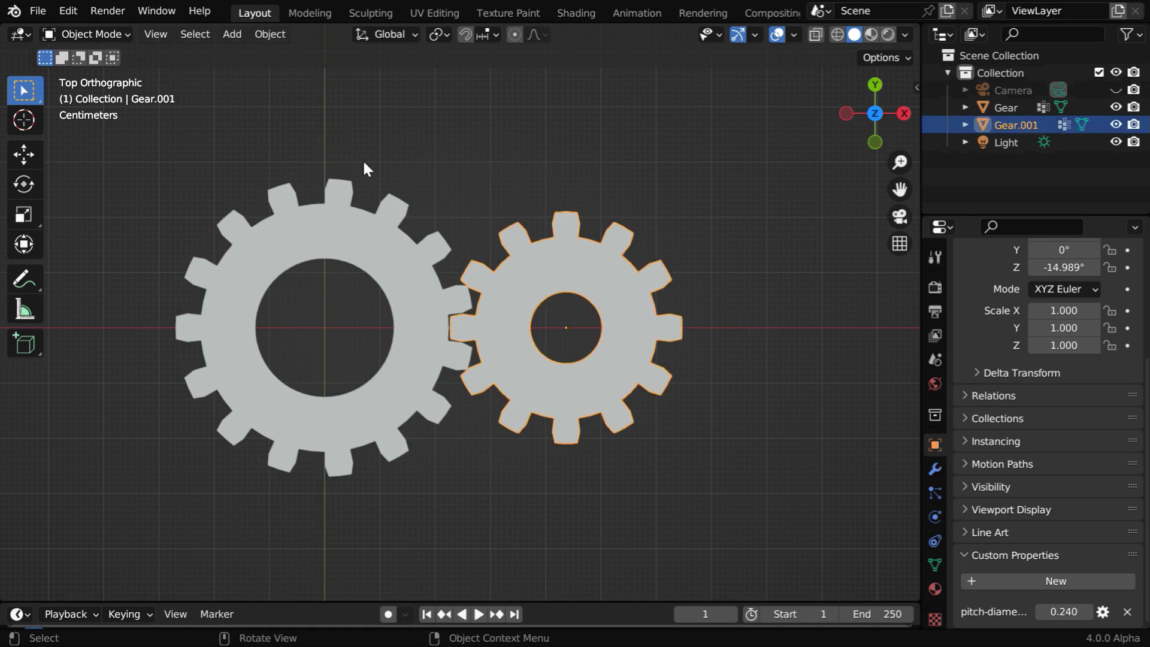
left_click(271, 34)
mouse_move(313, 142)
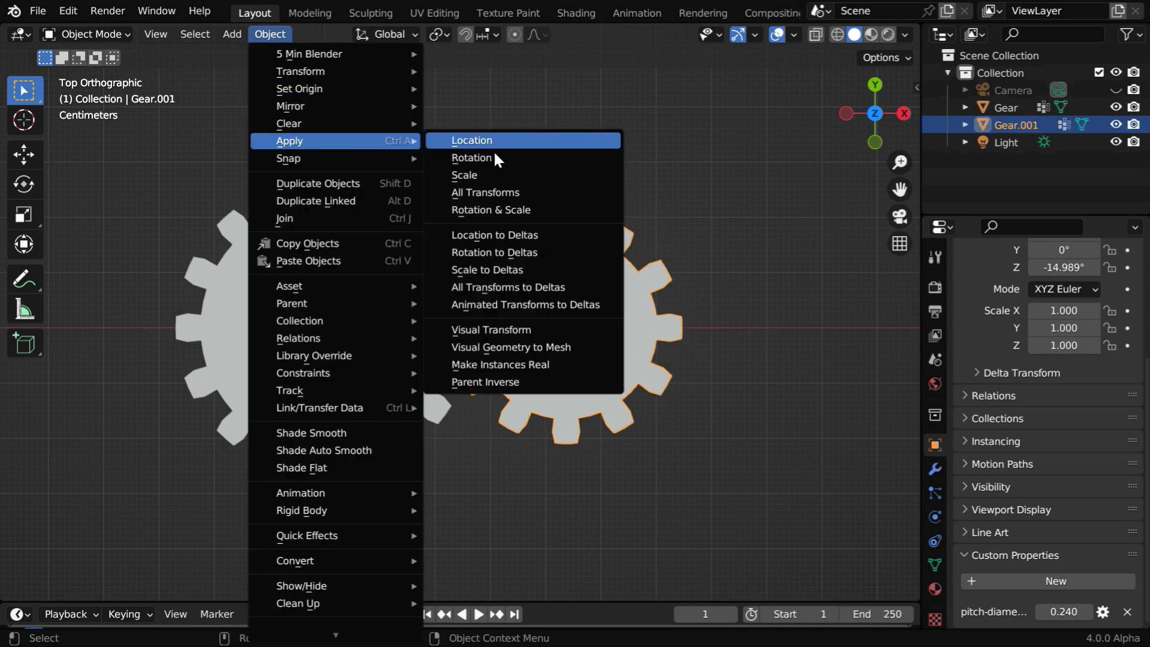
left_click(499, 160)
scroll(1128, 503, "up", 2)
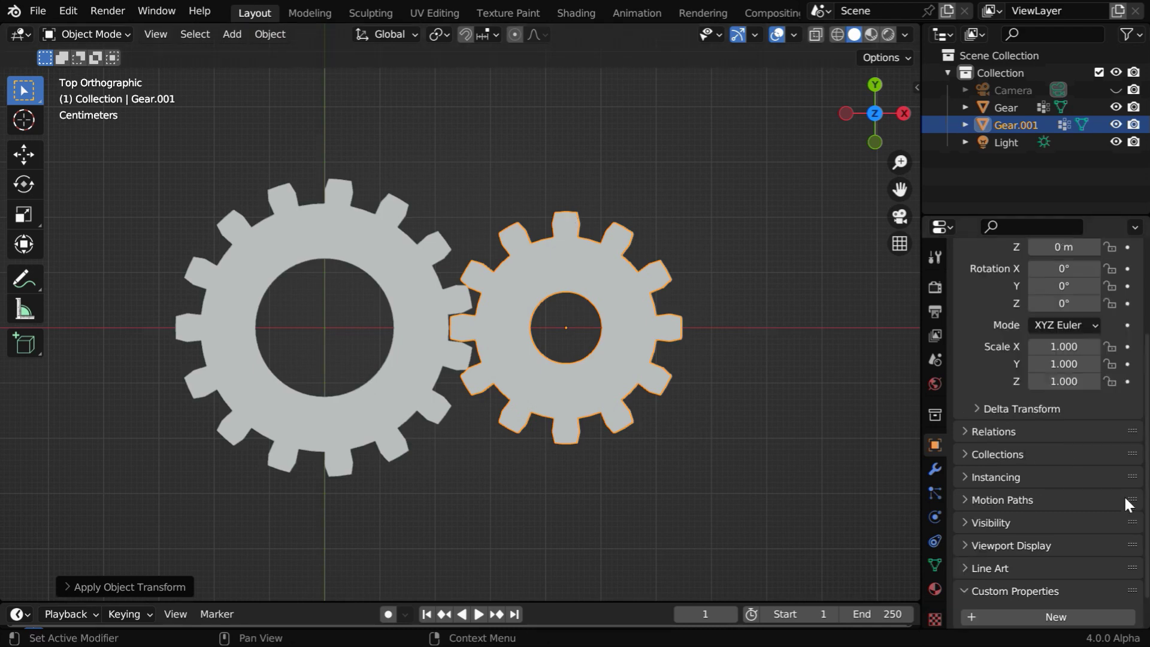
scroll(1129, 504, "up", 4)
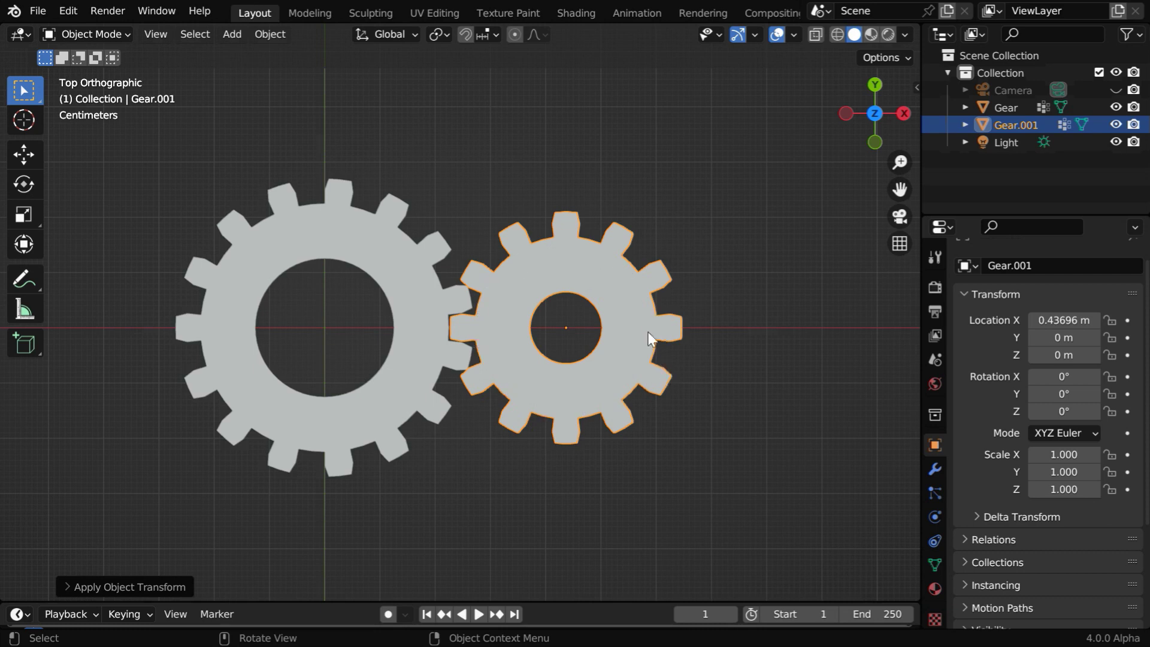
key("r")
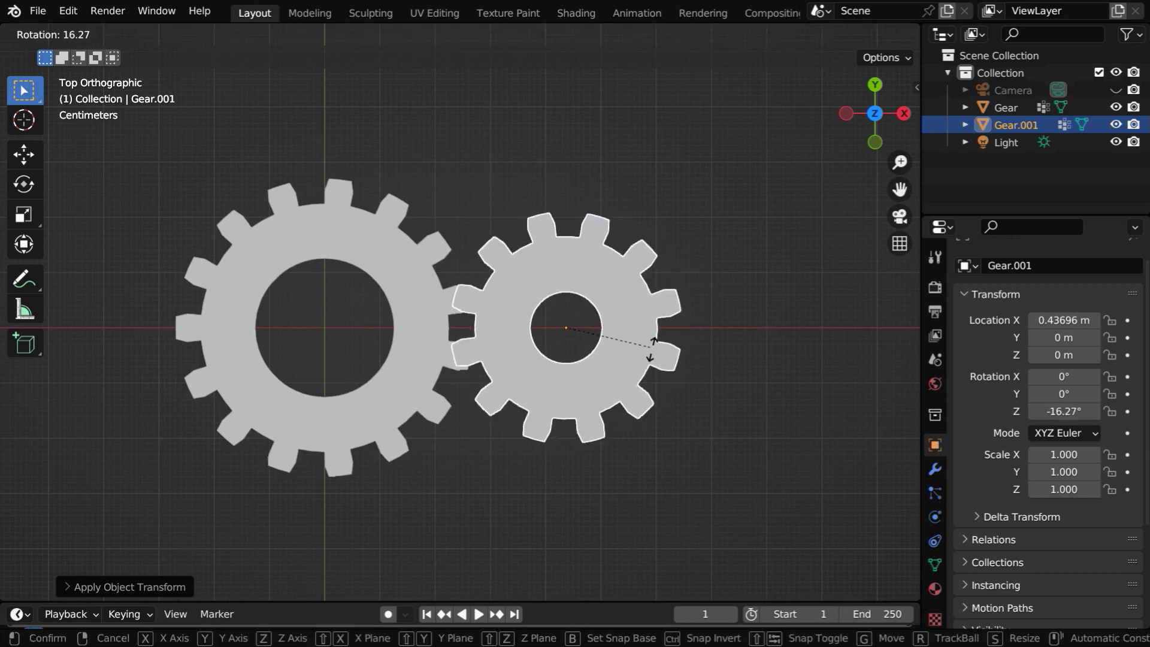
key("Escape")
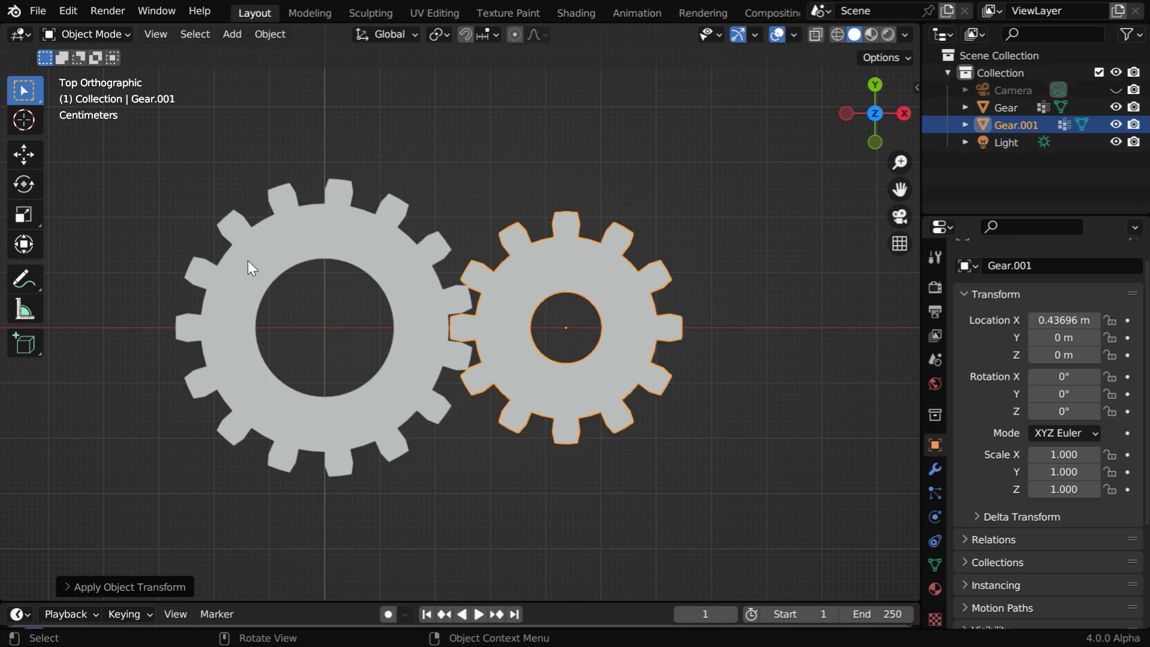
Add a driver to the large gear's Z rotation with Gear.001 as its source object.
left_click(416, 347)
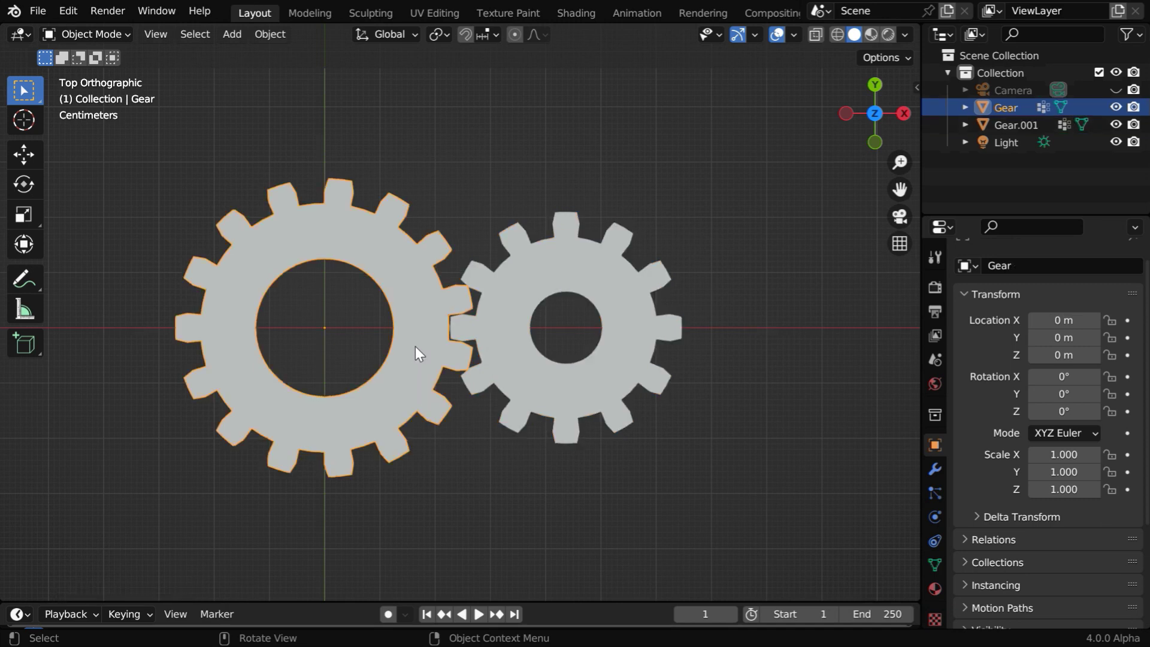
right_click(1066, 412)
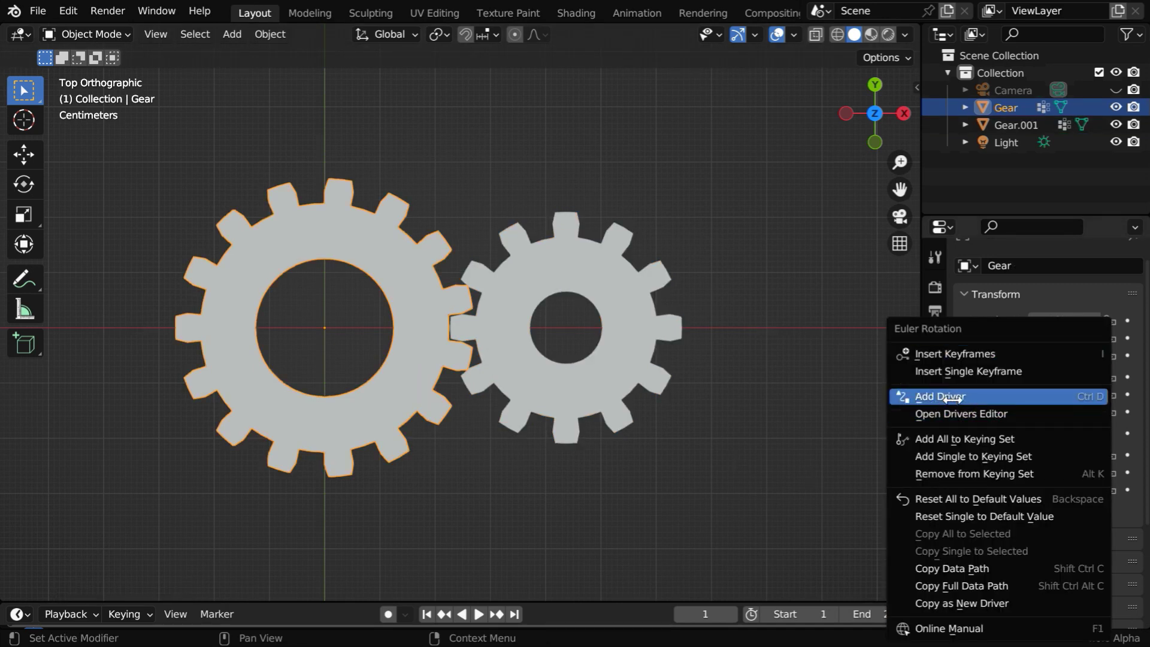
left_click(953, 398)
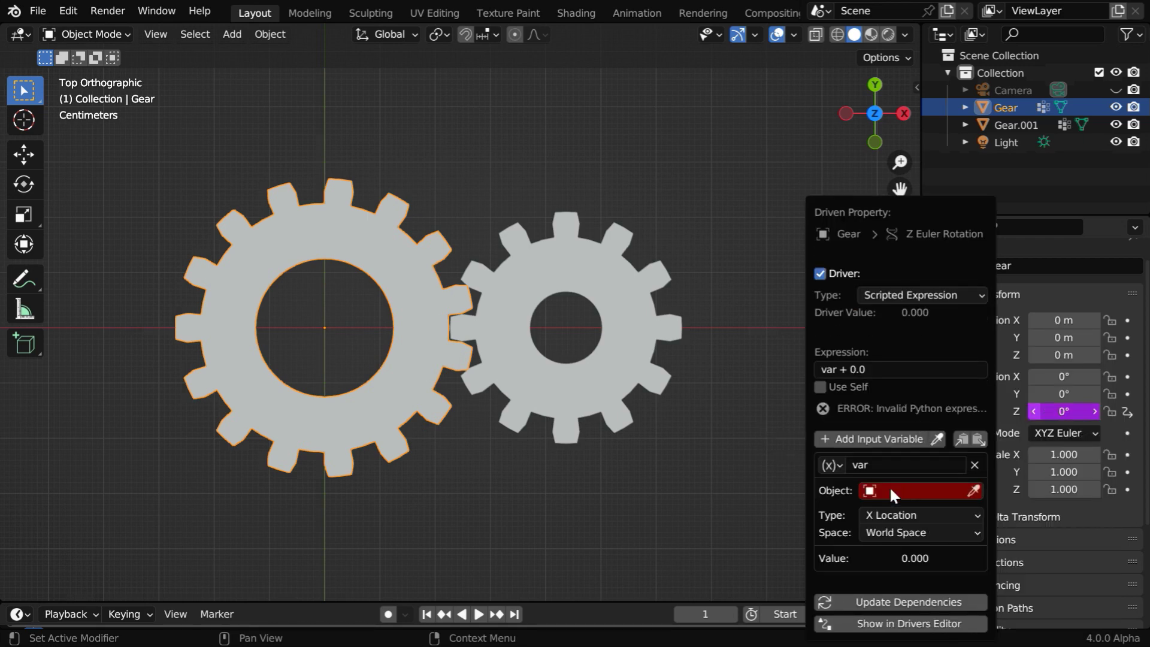
left_click(973, 491)
left_click(634, 312)
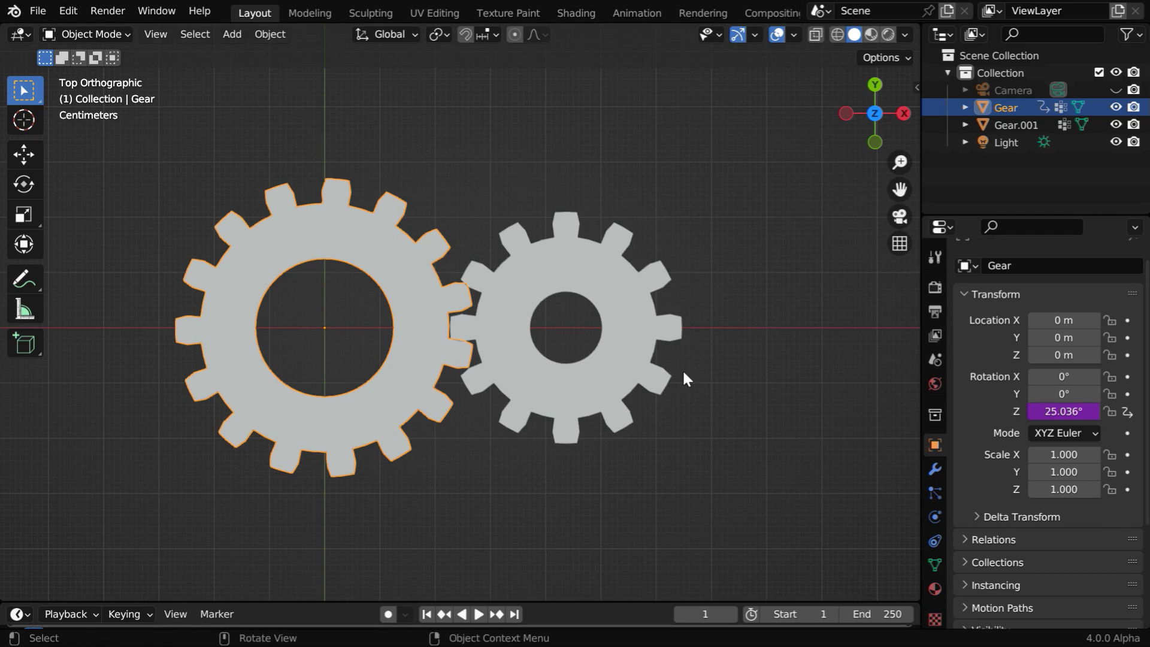
In Edit Driver, set the variable type to Z Rotation.
right_click(1069, 412)
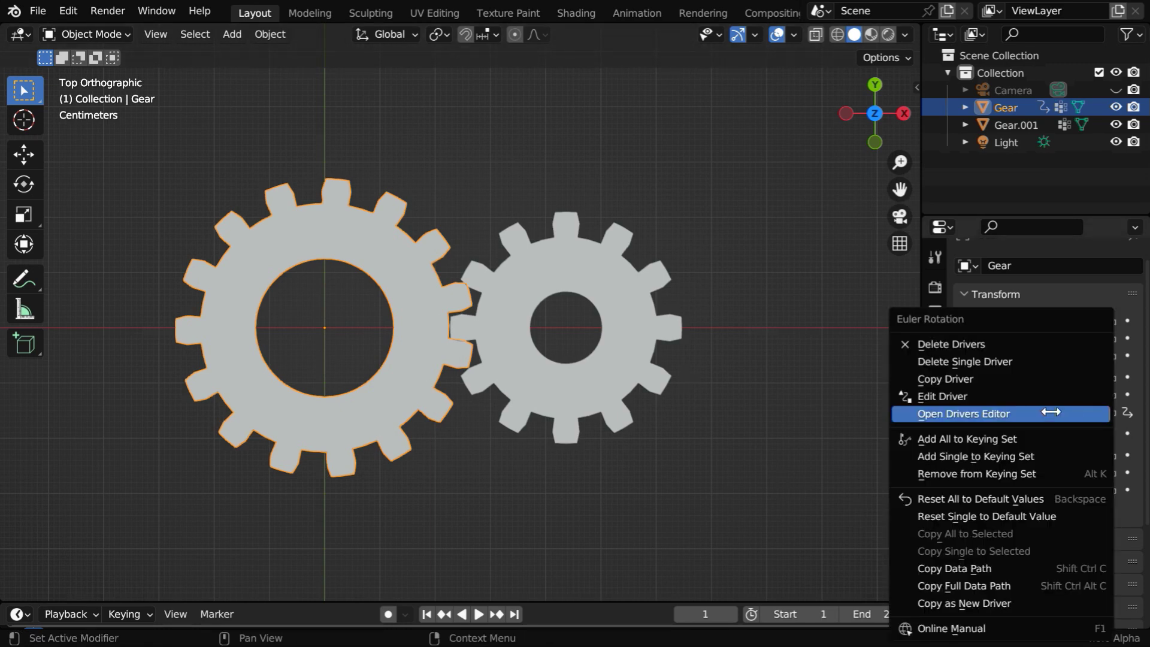
left_click(958, 396)
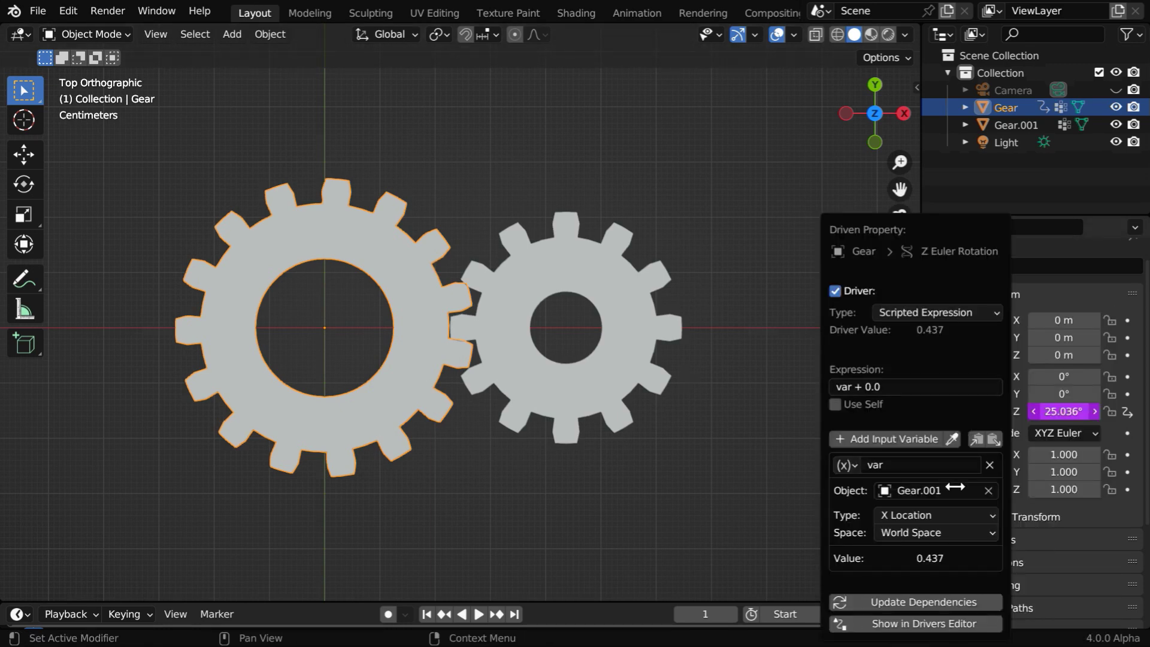
left_click(966, 516)
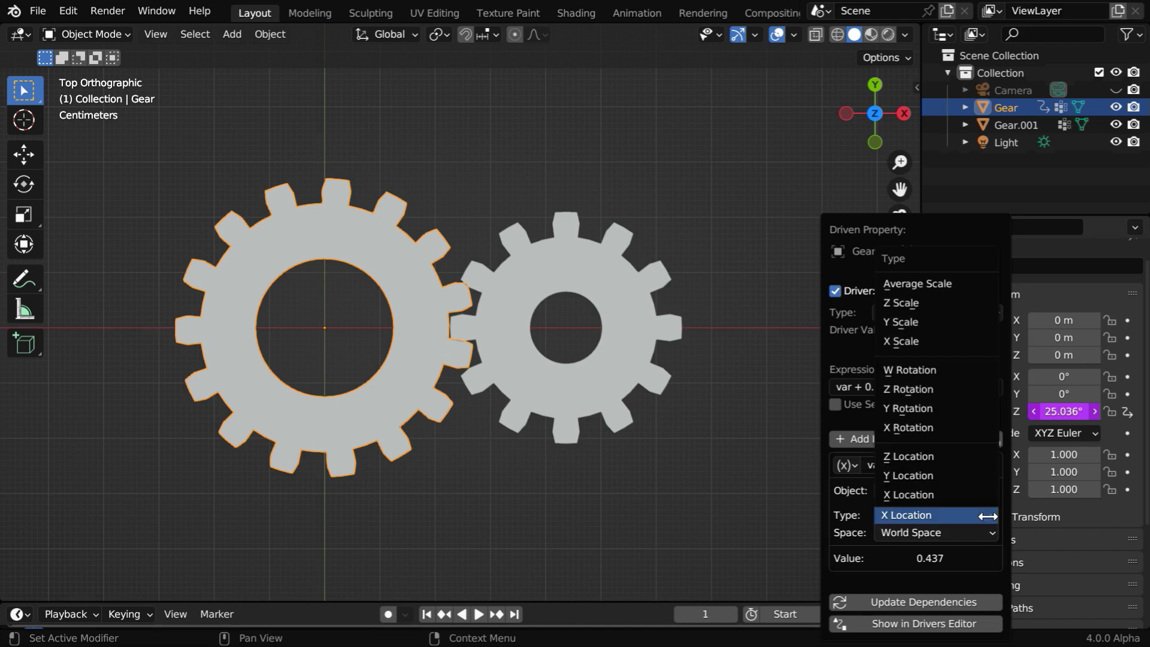
left_click(912, 389)
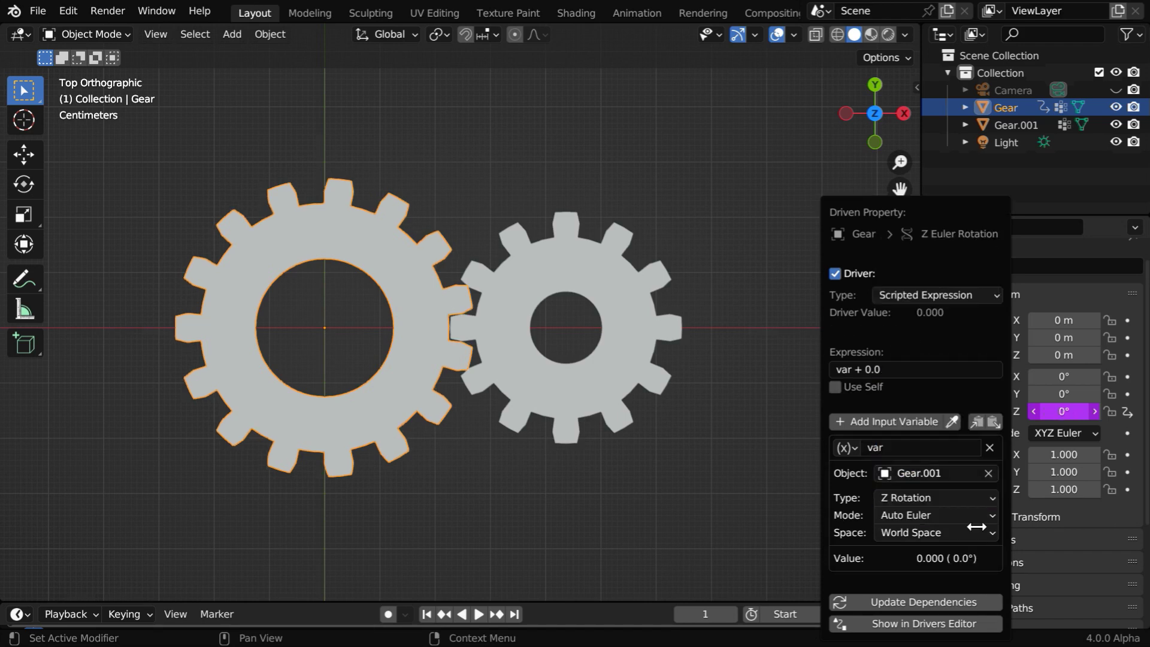
Add driver variable rotation1 with Prop Gear.001 and Path ["pitch-diameter"], reading 0.240.
left_click(893, 423)
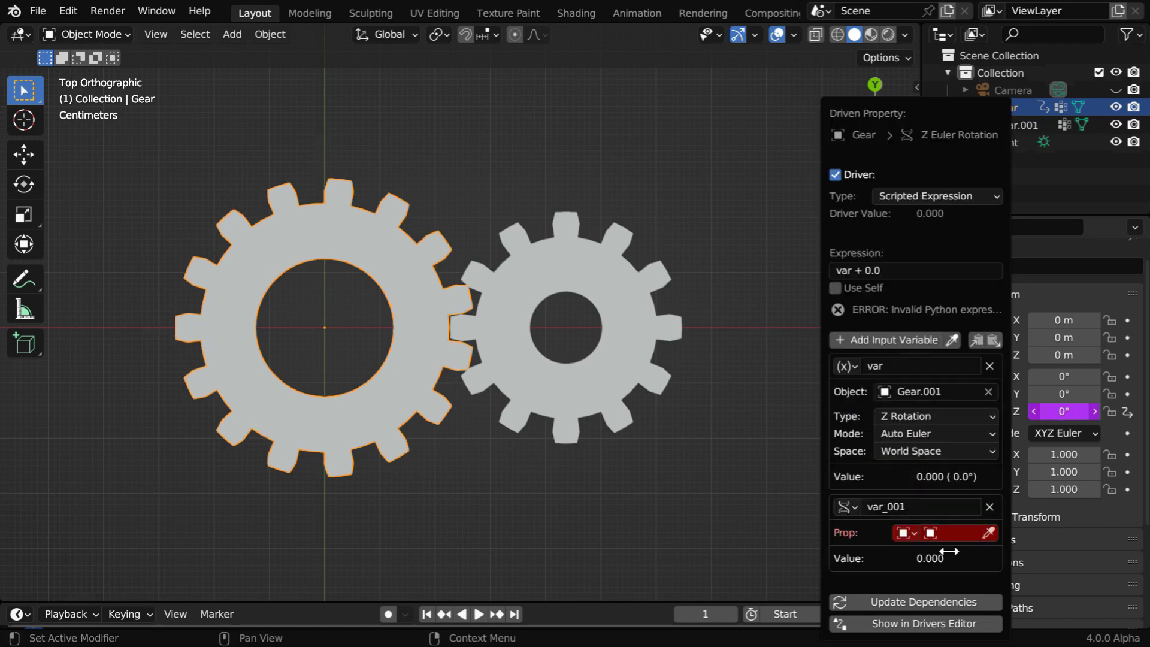
left_click(938, 508)
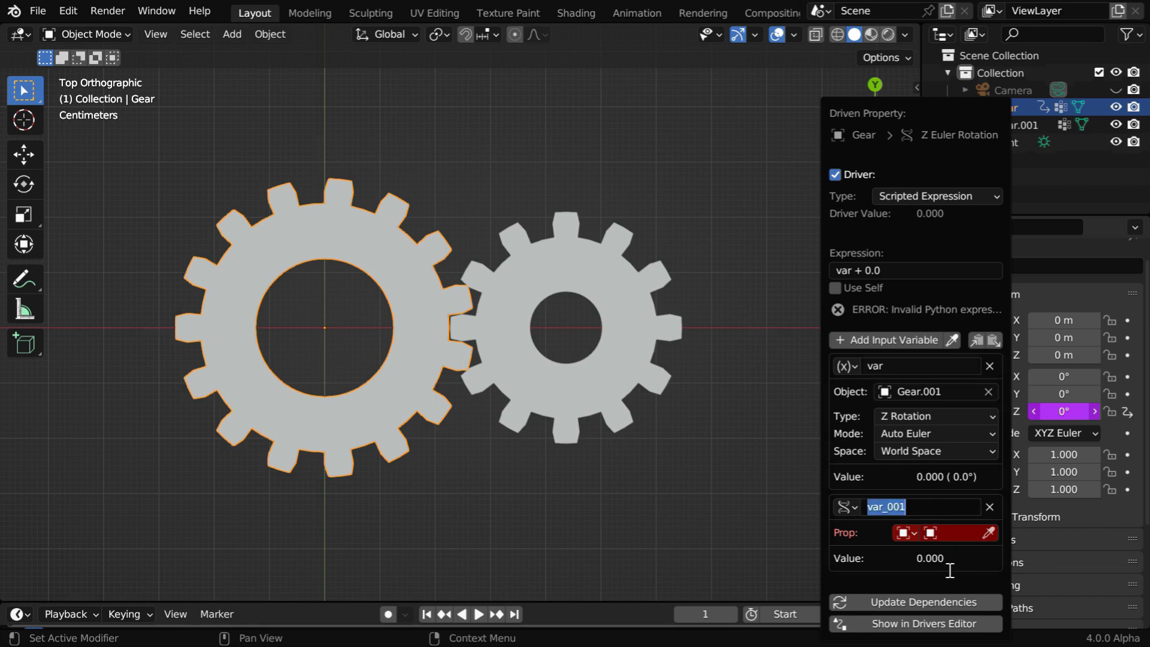
type("rotation1")
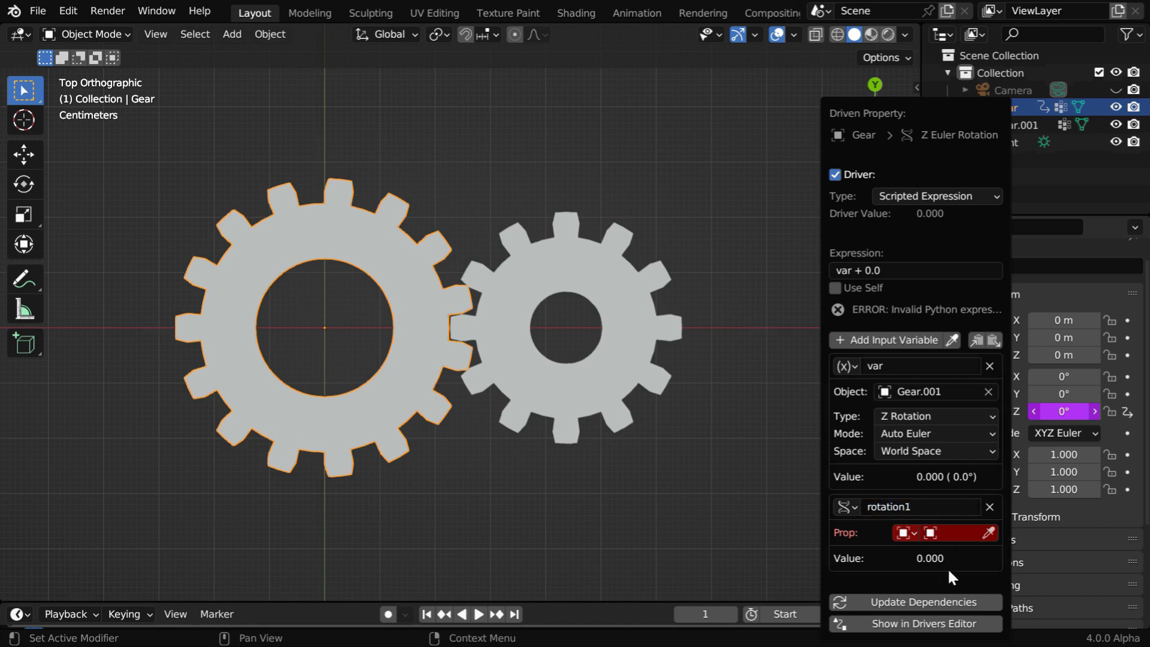
left_click(929, 533)
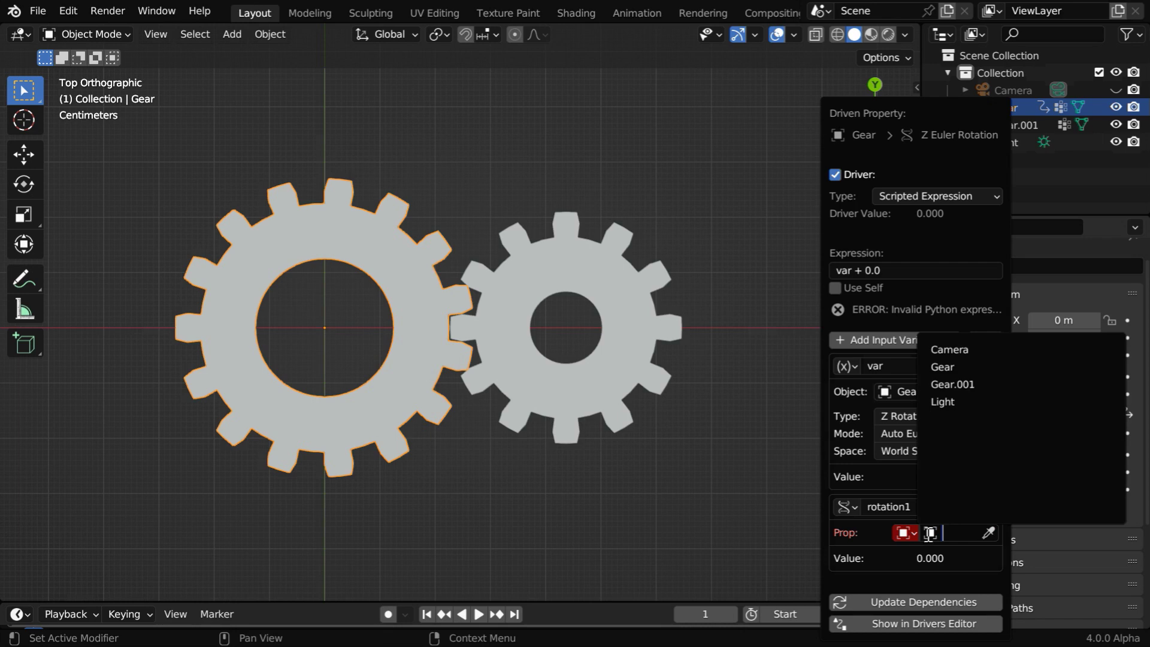
left_click(953, 384)
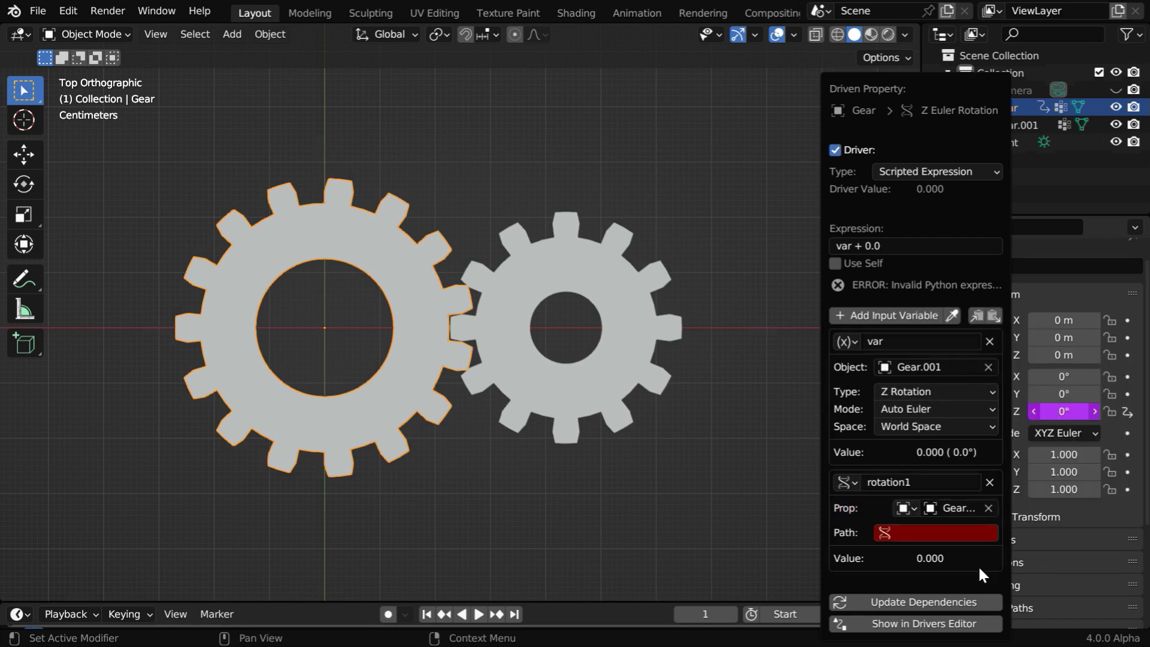
left_click(938, 541)
type("[")
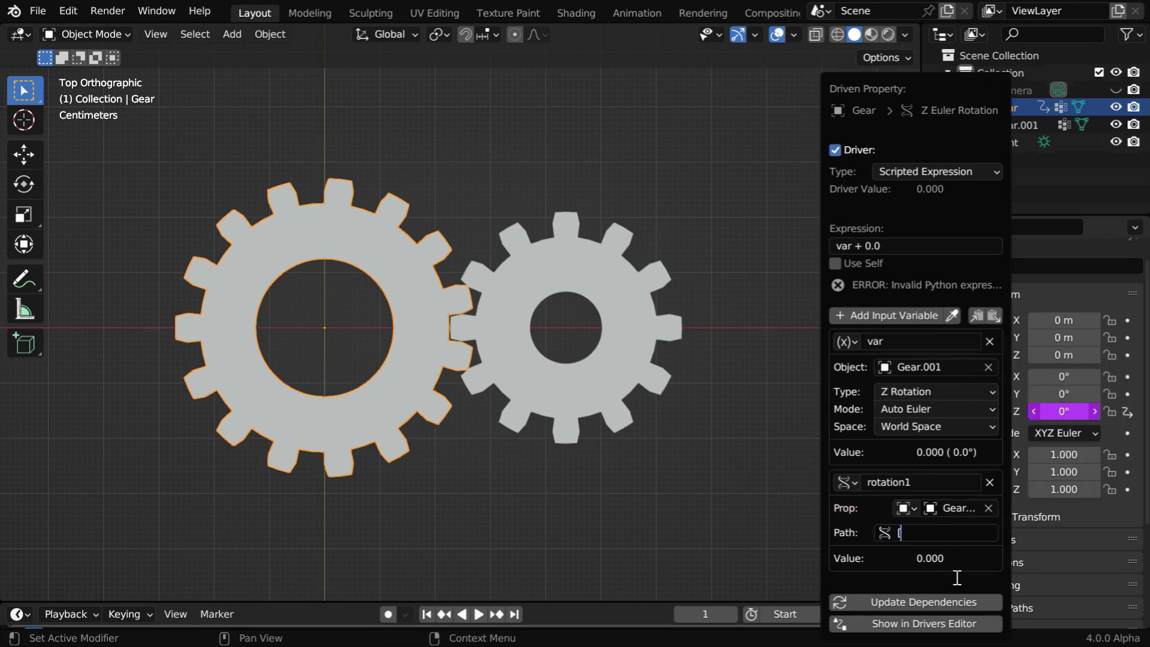
type("\"pitch-diameter\"]")
key("Return")
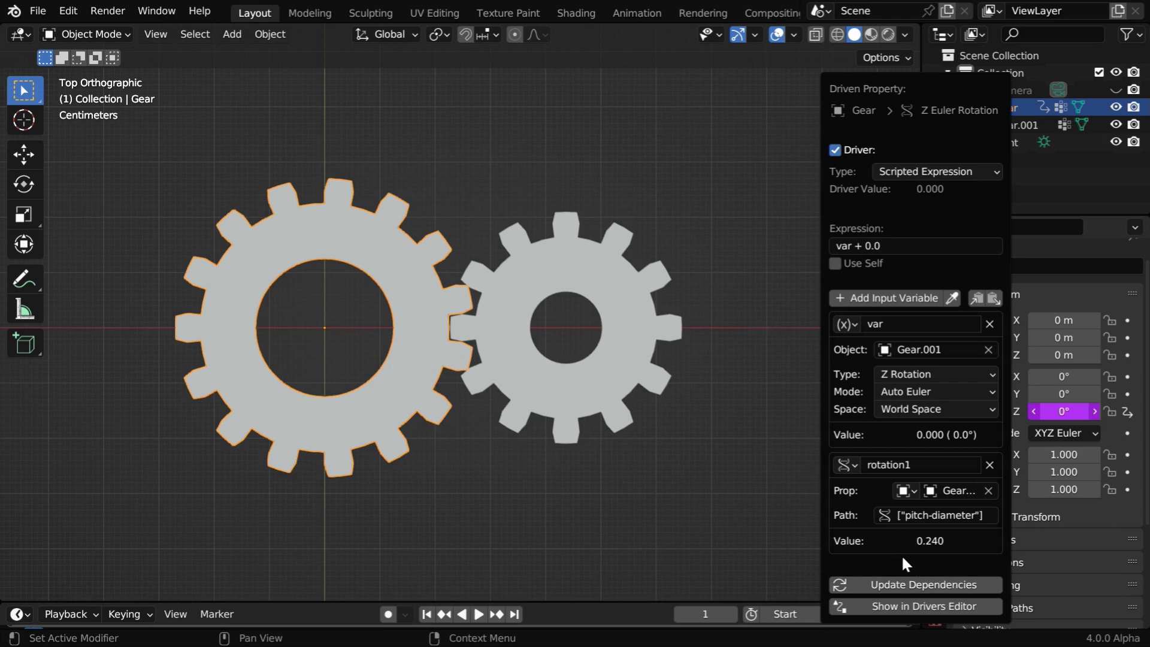
Add variable rotation2 with Prop Gear and the copied ["pitch-diameter"] path, reading 0.300.
left_click(880, 298)
left_click(926, 524)
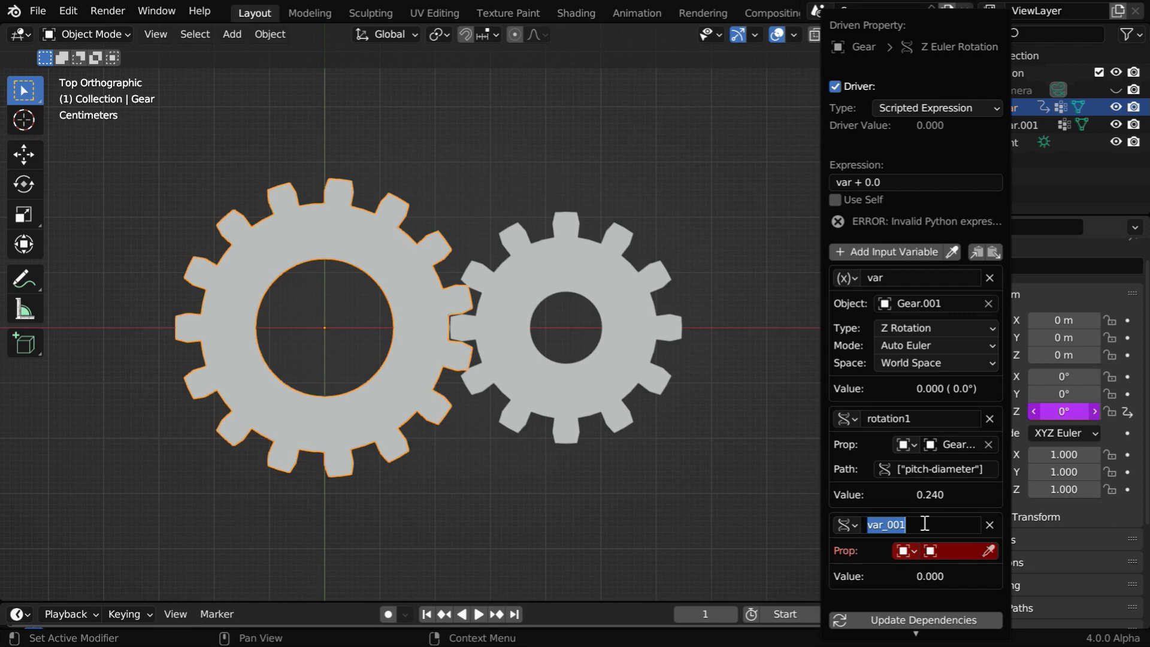
type("rotation2")
key("Return")
left_click(956, 551)
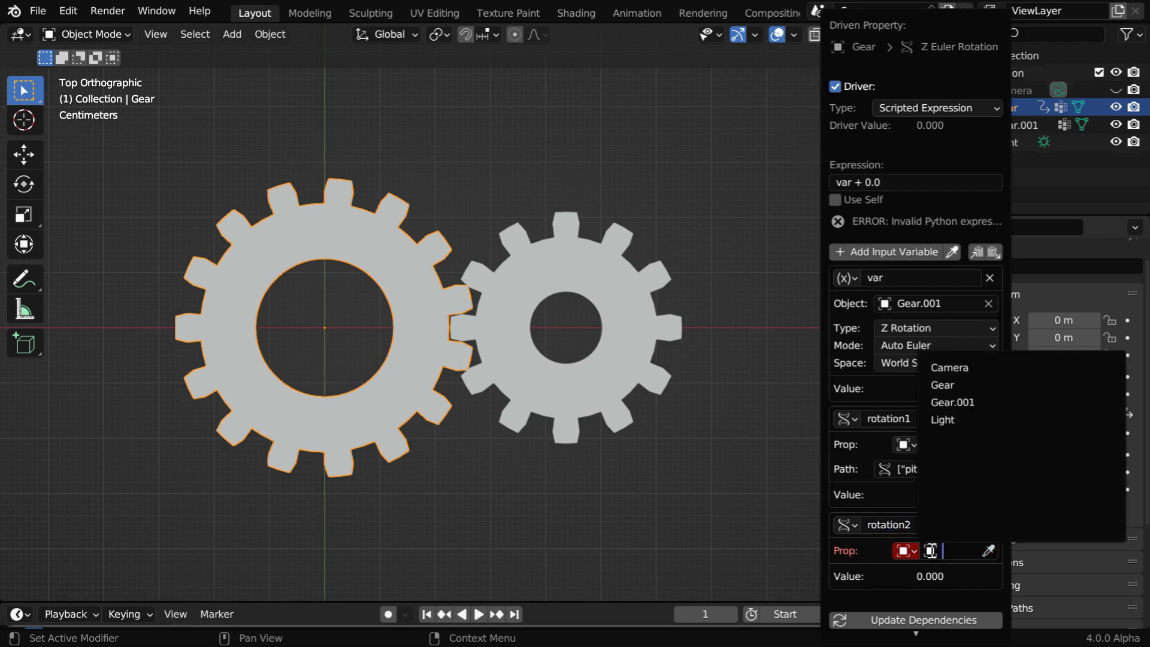
left_click(953, 382)
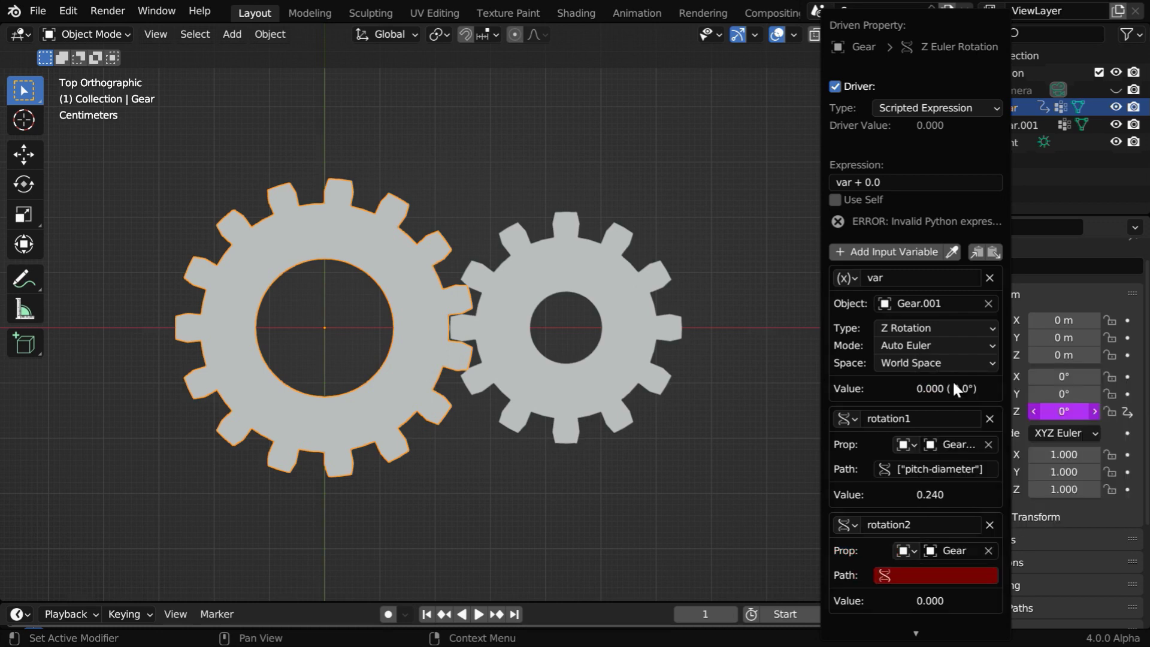
left_click(945, 469)
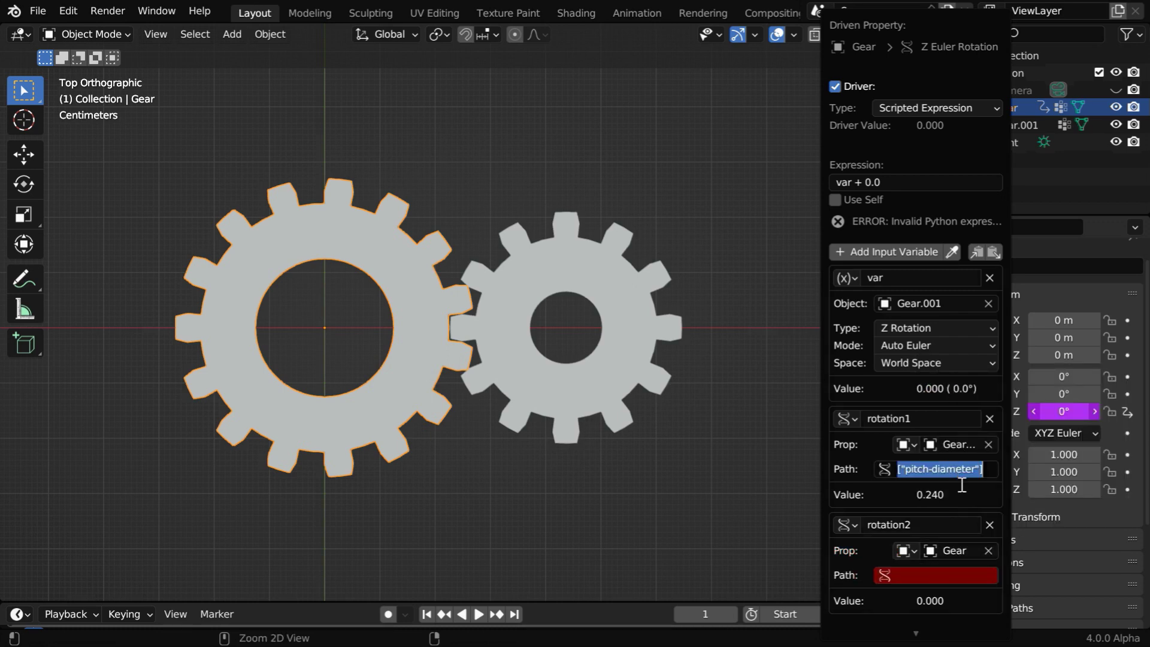
key("ctrl+c")
left_click(923, 573)
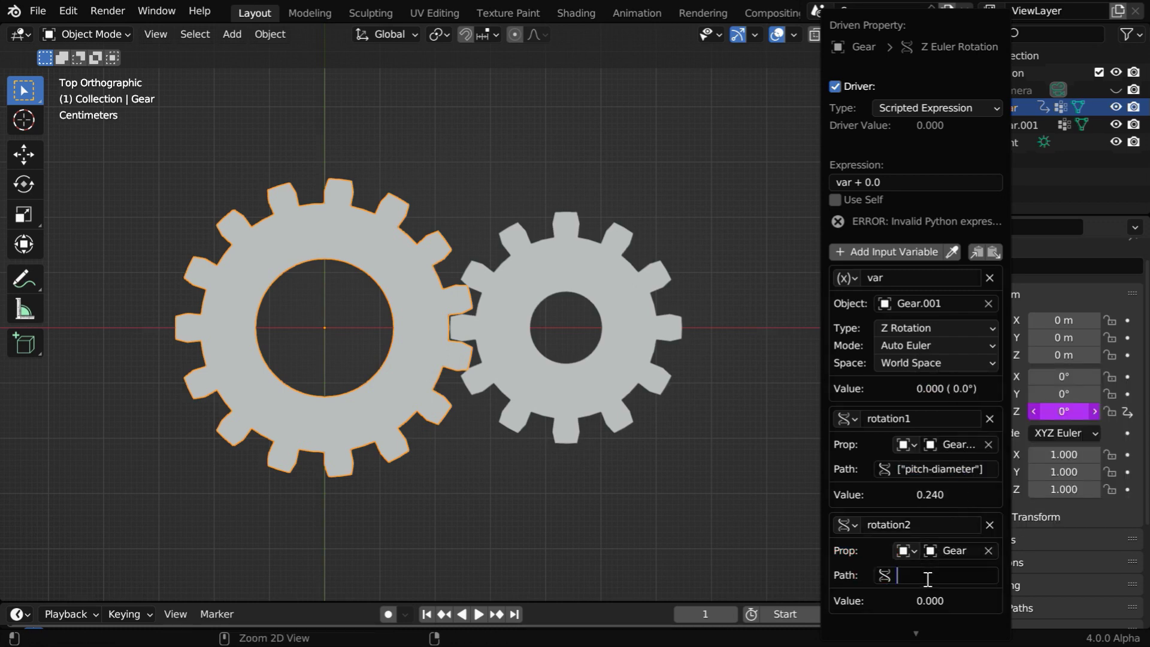
key("ctrl+v")
key("Return")
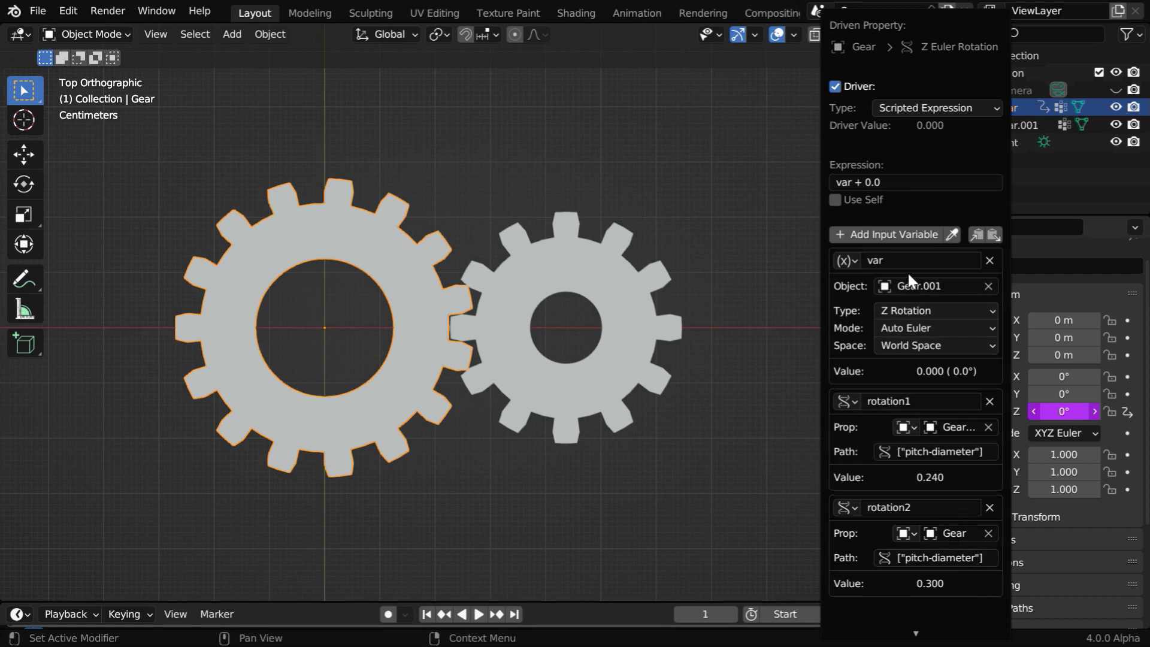
Change the driver expression from var + 0.0 to var *rotation1/rotation2.
left_click(899, 184)
type("2")
key("Return")
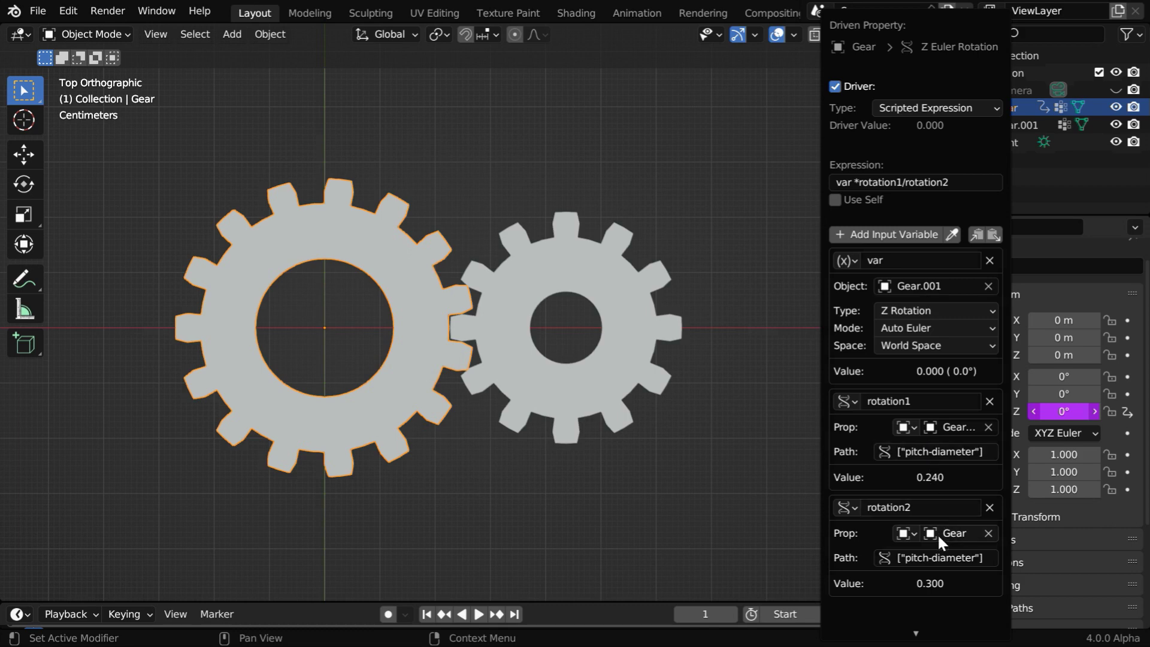
Test-rotate Gear.001 to check the driven gear, then cancel the rotation.
left_click(530, 383)
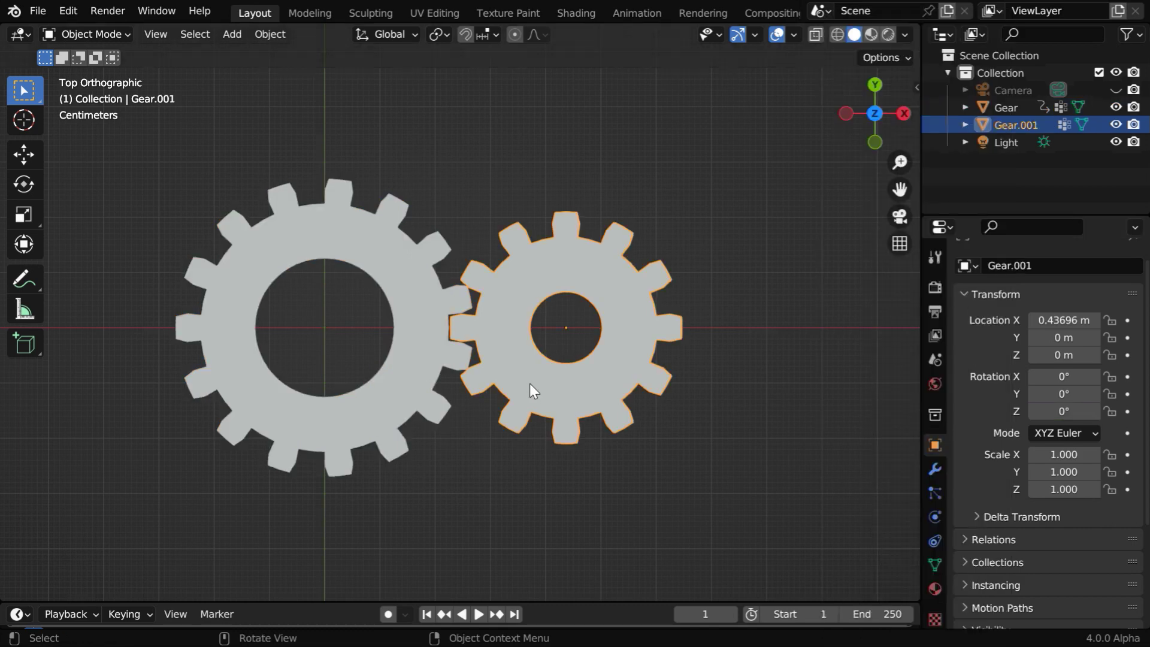
key("r")
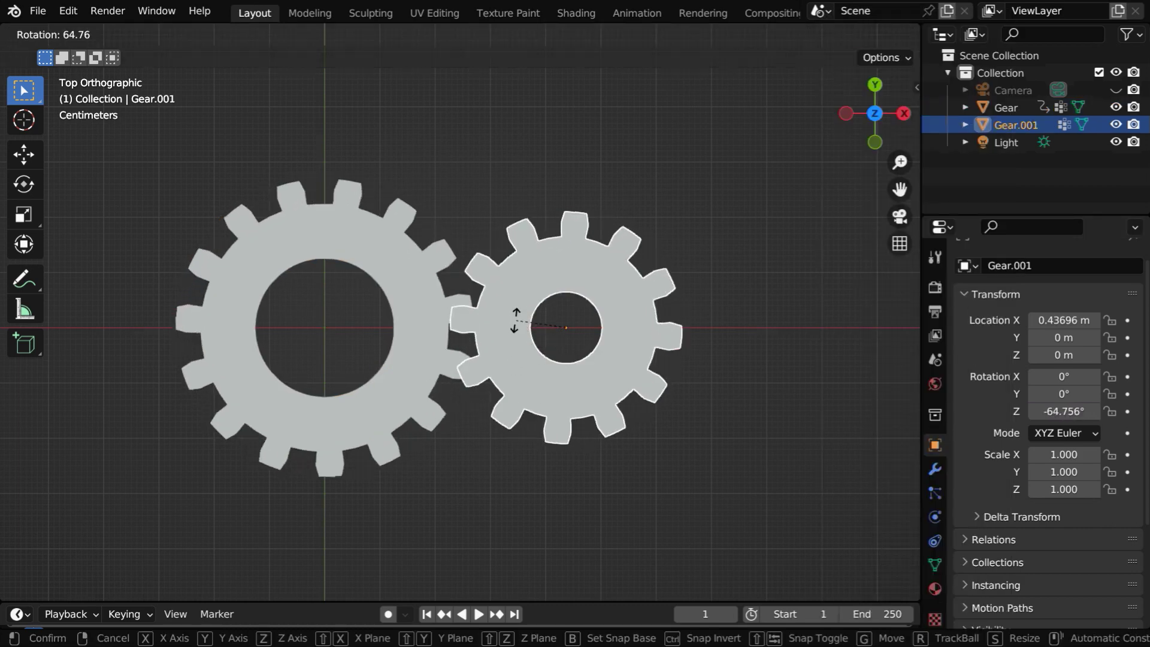
right_click(533, 397)
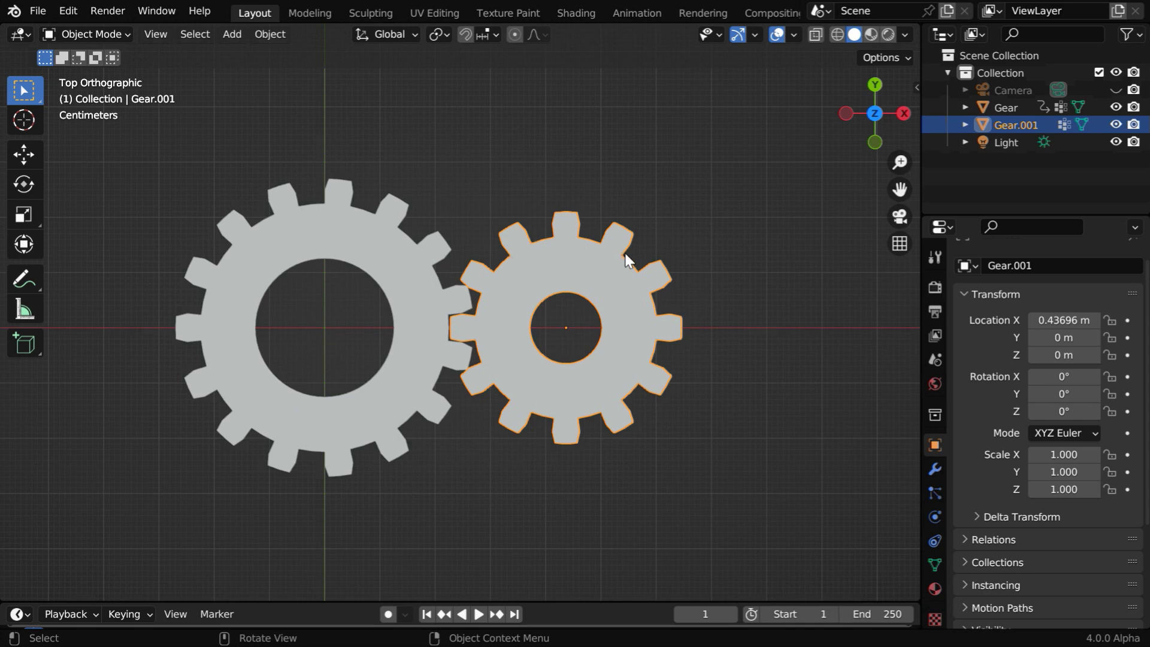
Prefix the large gear's driver expression with a minus: -var *rotation1/rotation2.
left_click(399, 405)
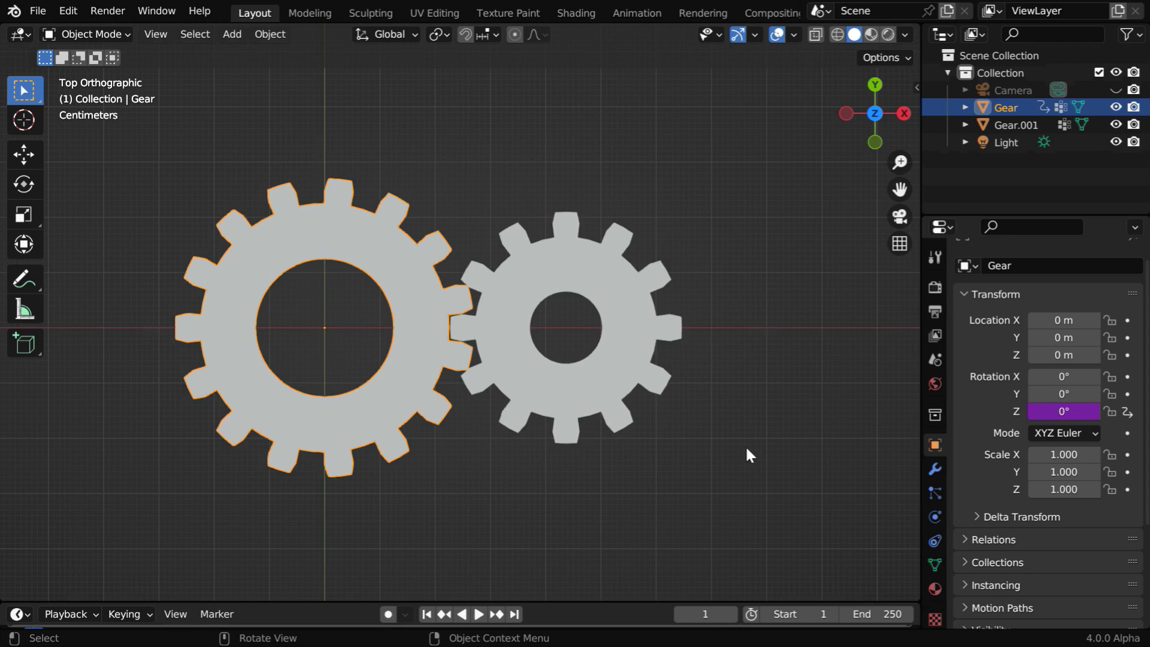
right_click(1060, 413)
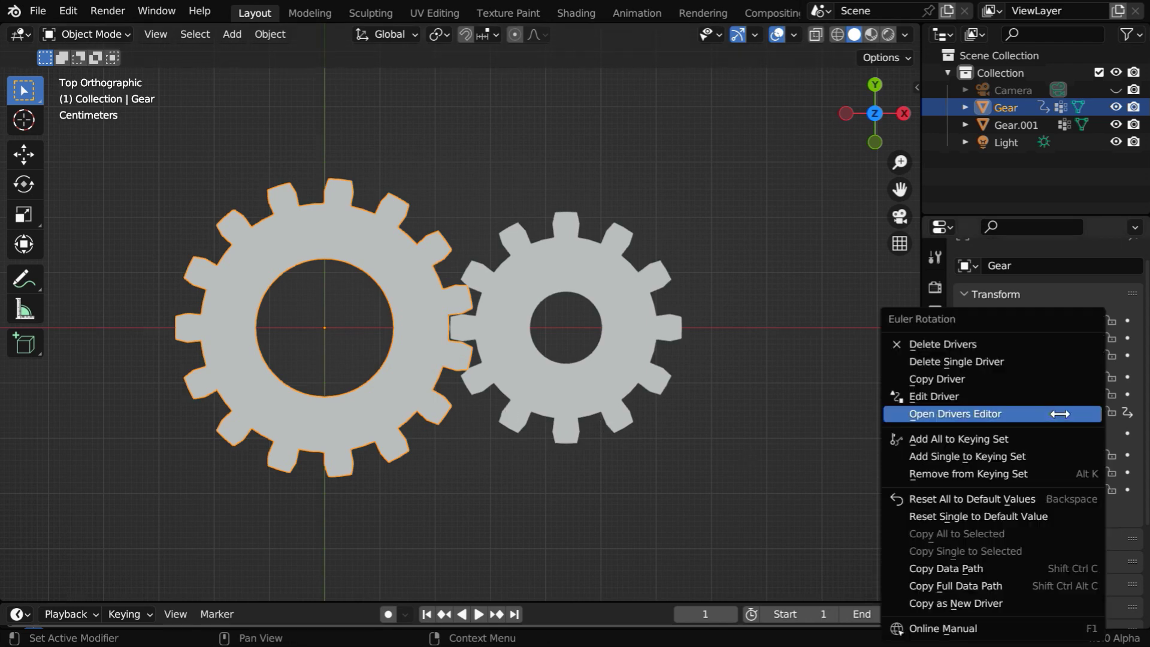
left_click(962, 398)
left_click(839, 184)
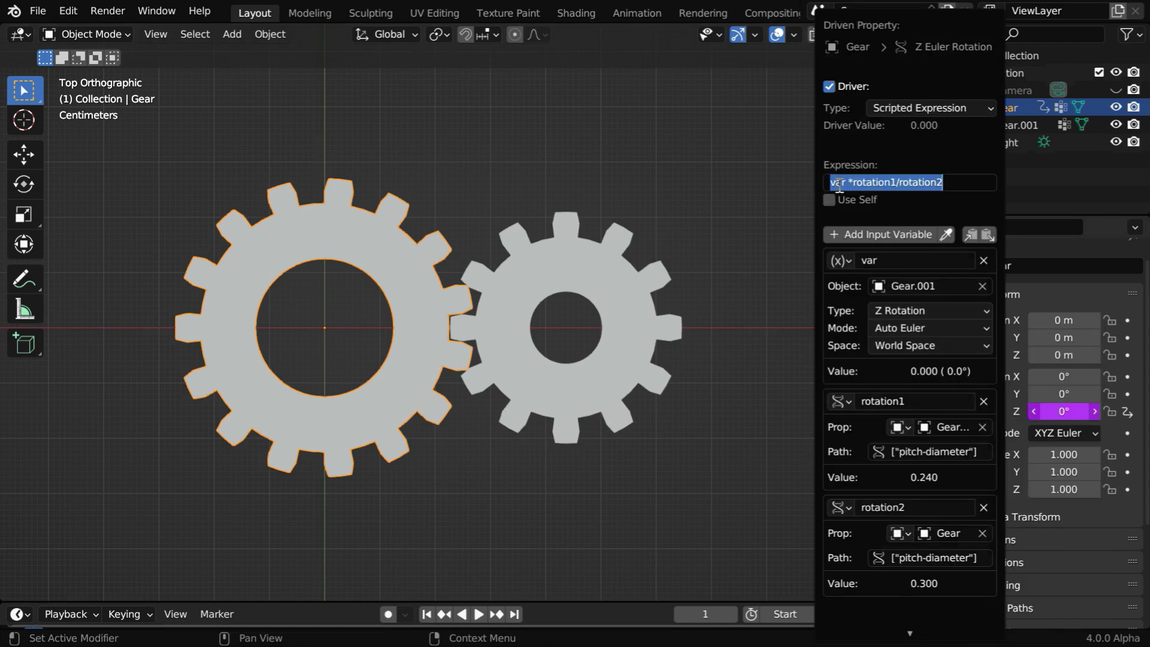
left_click(831, 183)
type("-")
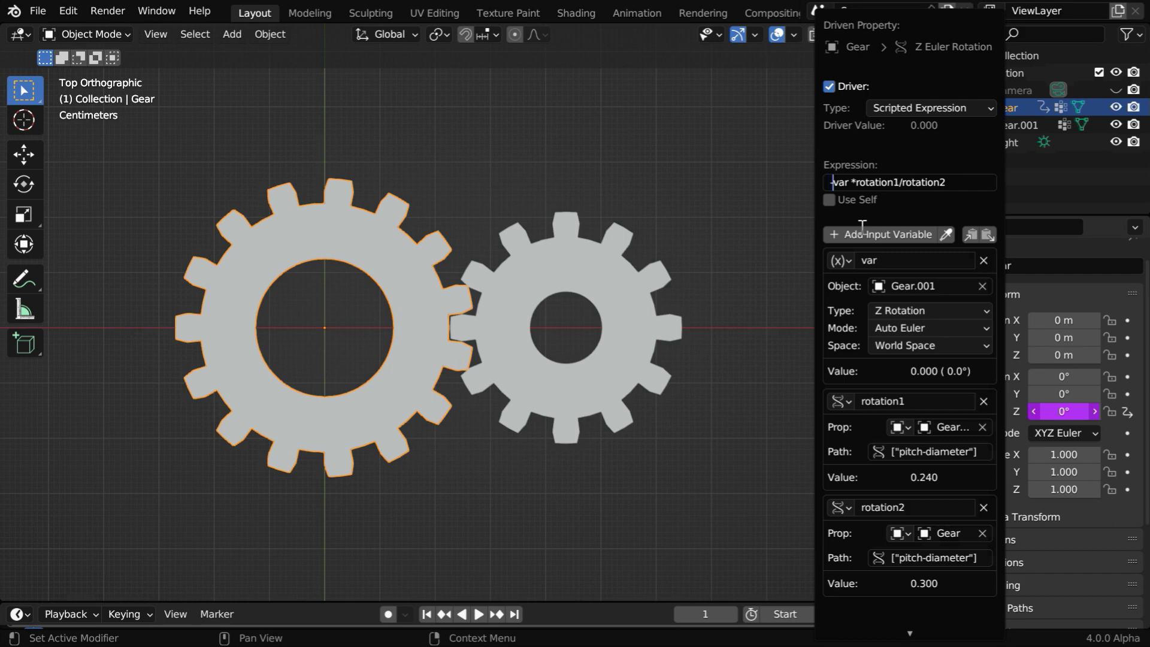
key("Return")
Rotate Gear.001 to about -38.6° Z and watch the large gear turn in mesh.
left_click(601, 393)
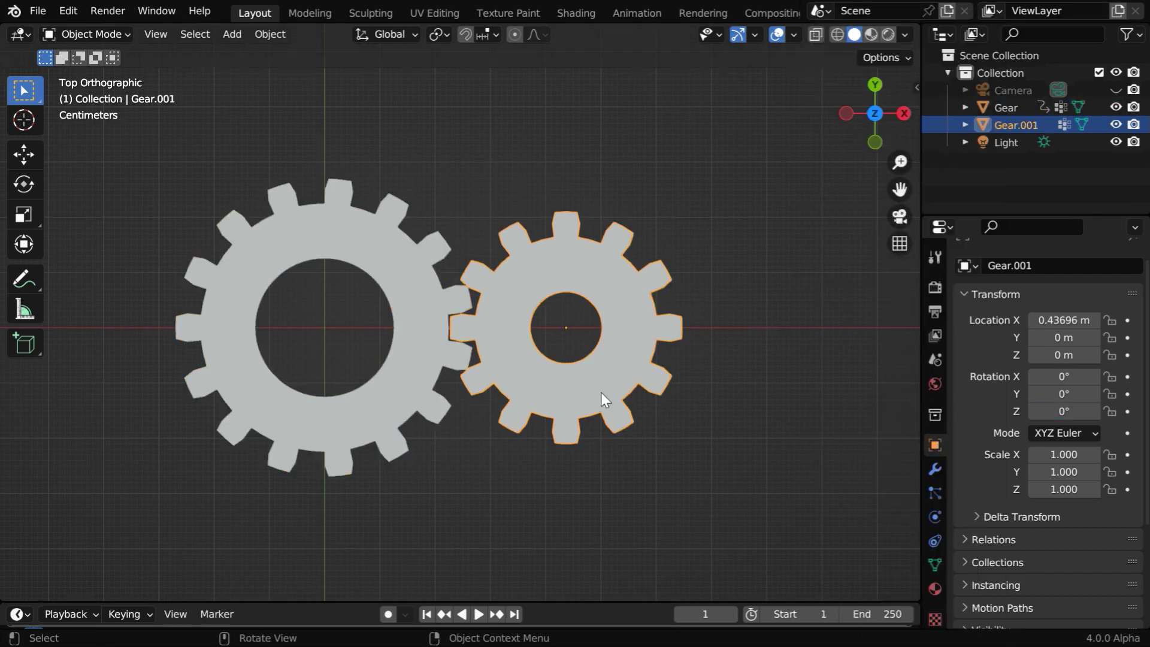
key("r")
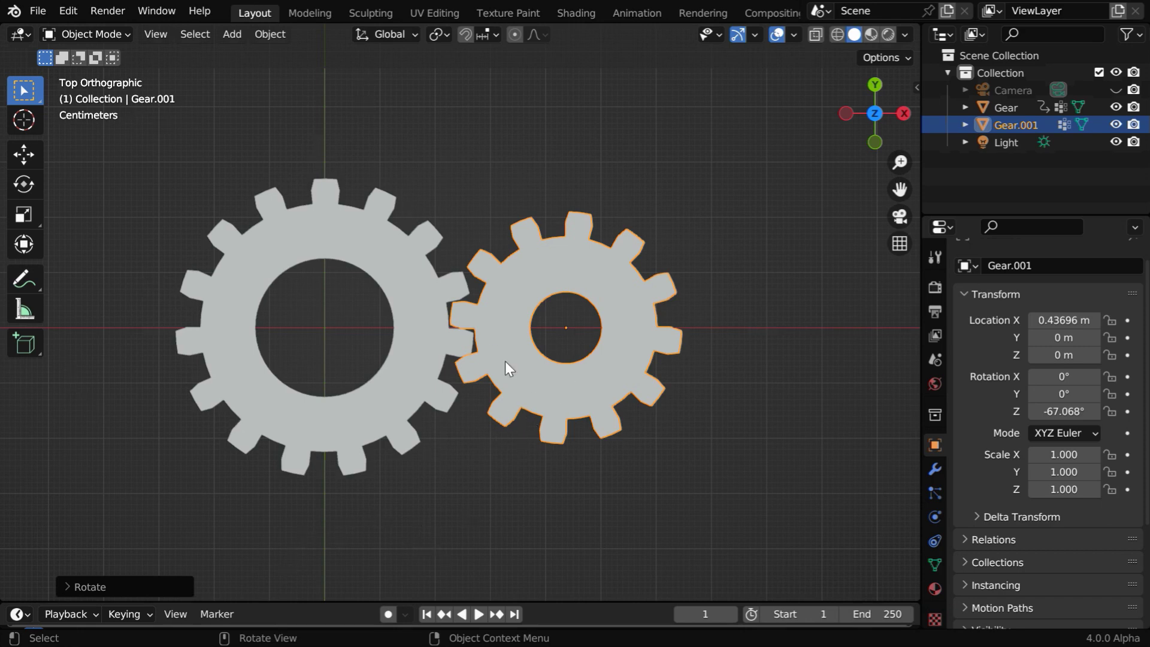
key("r")
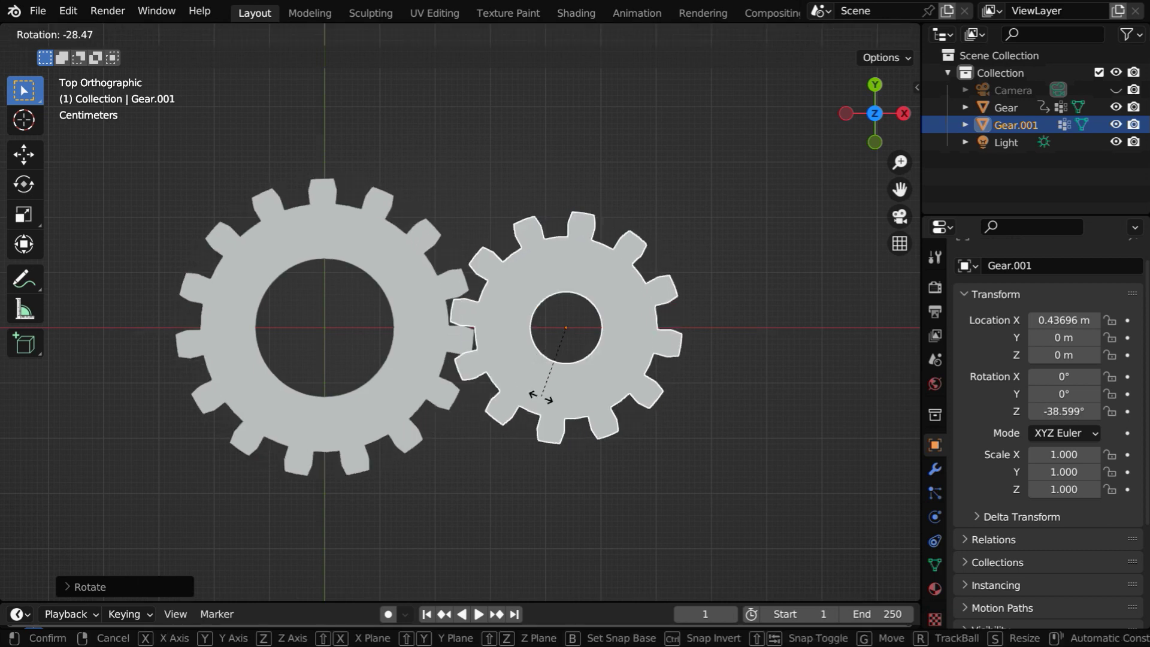